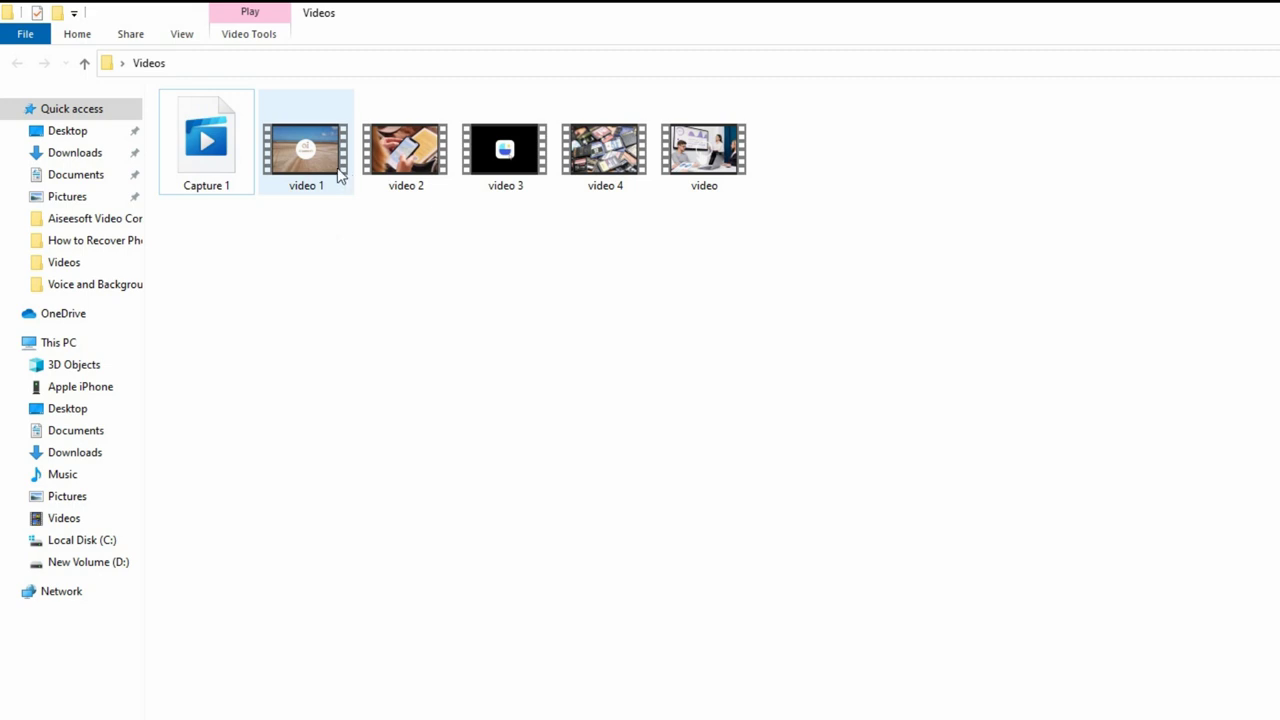
# Zip video 1–4 and the clip named video into a compressed folder named 'Compressed Video'.
pyautogui.click(329, 177)
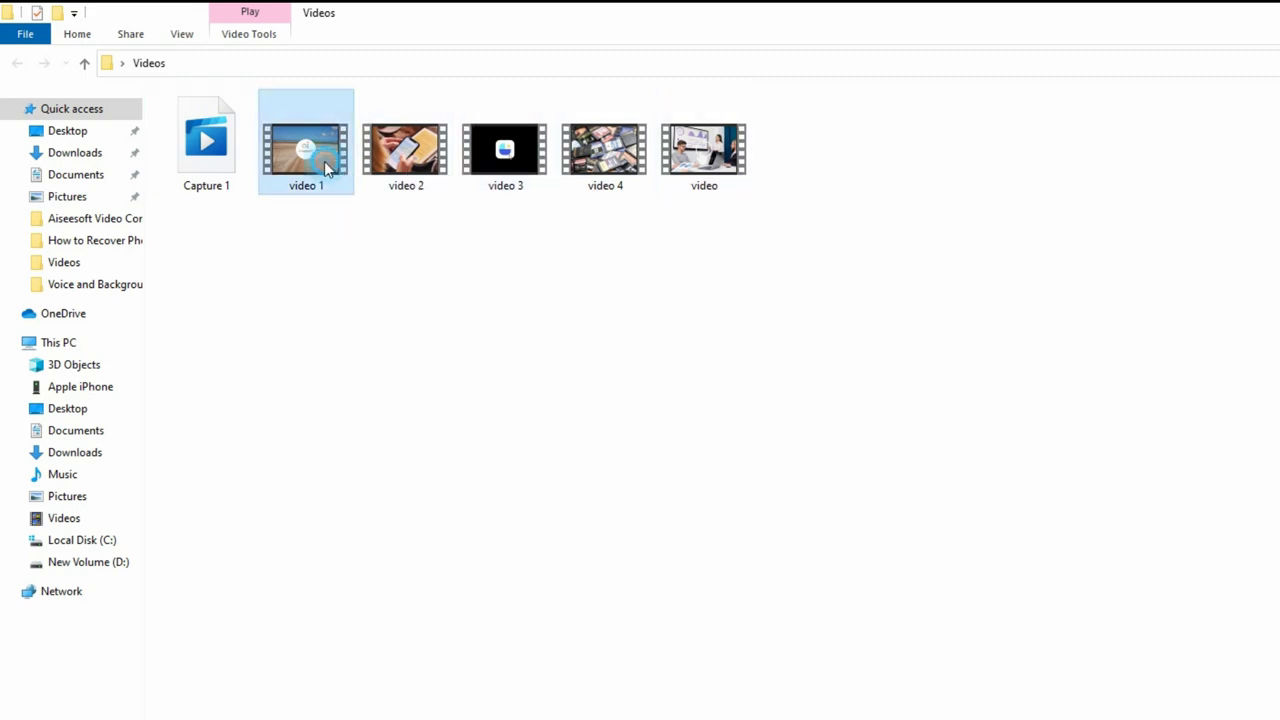
pyautogui.keyDown('ctrl'); pyautogui.click(410, 168); pyautogui.keyUp('ctrl')
pyautogui.keyDown('ctrl'); pyautogui.click(497, 168); pyautogui.keyUp('ctrl')
pyautogui.keyDown('ctrl'); pyautogui.click(600, 166); pyautogui.keyUp('ctrl')
pyautogui.keyDown('ctrl'); pyautogui.click(700, 168); pyautogui.keyUp('ctrl')
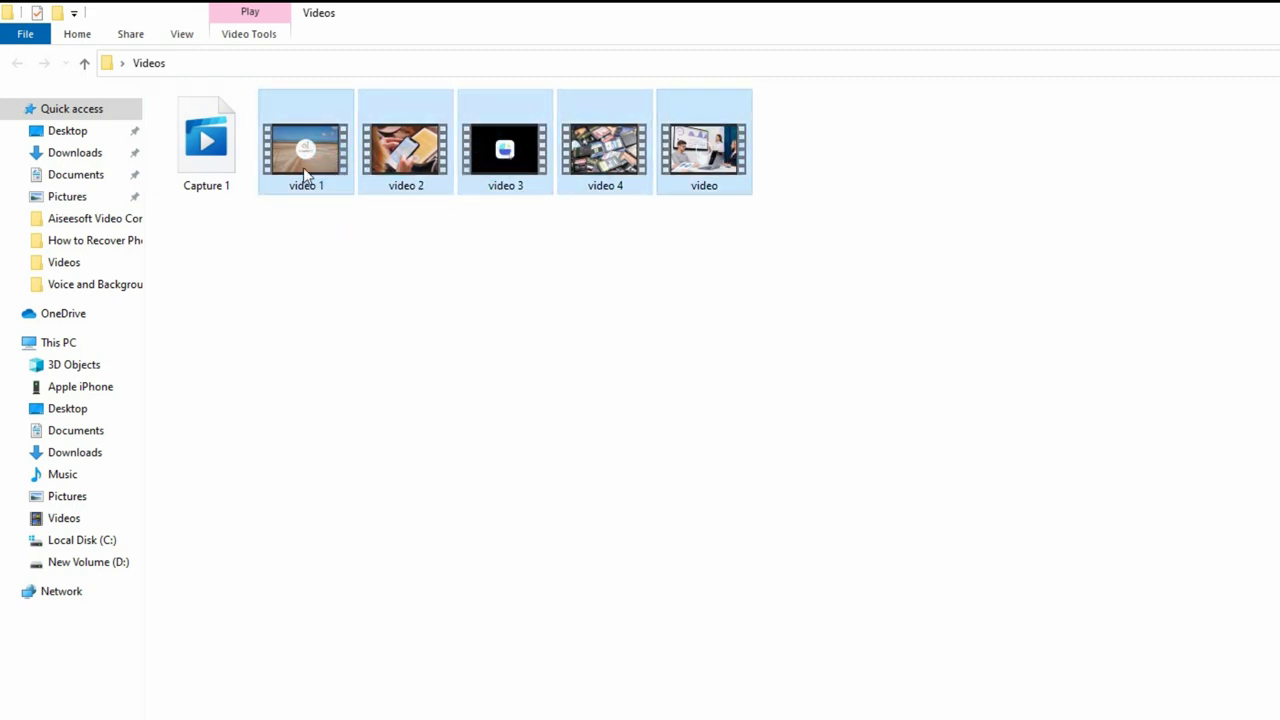
pyautogui.rightClick(490, 179)
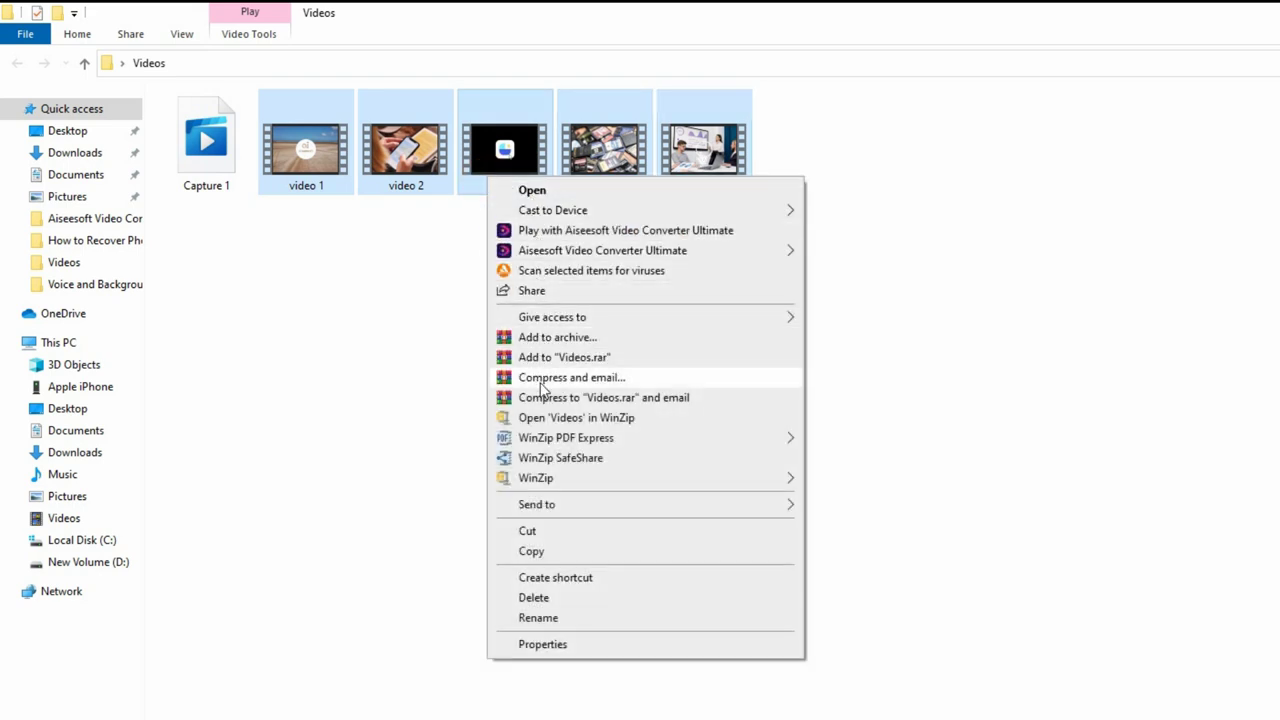
pyautogui.moveTo(567, 506)
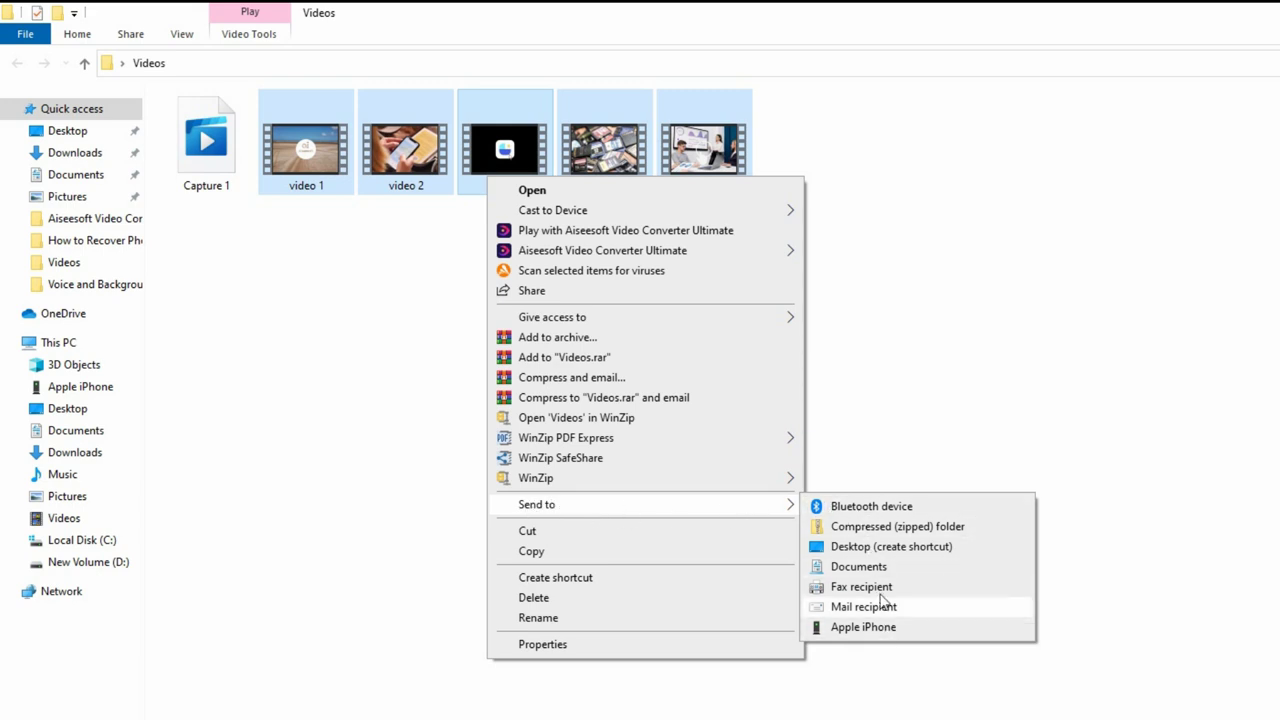
pyautogui.click(858, 528)
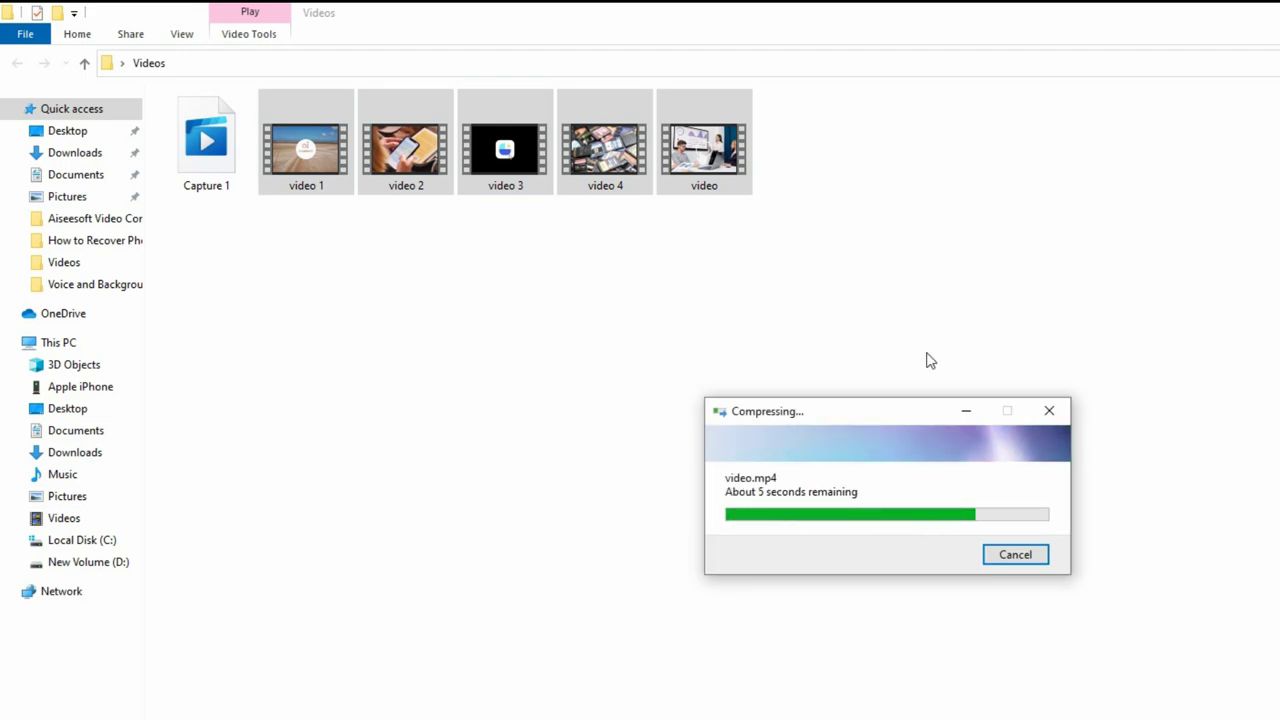
pyautogui.write('Compressed Video')
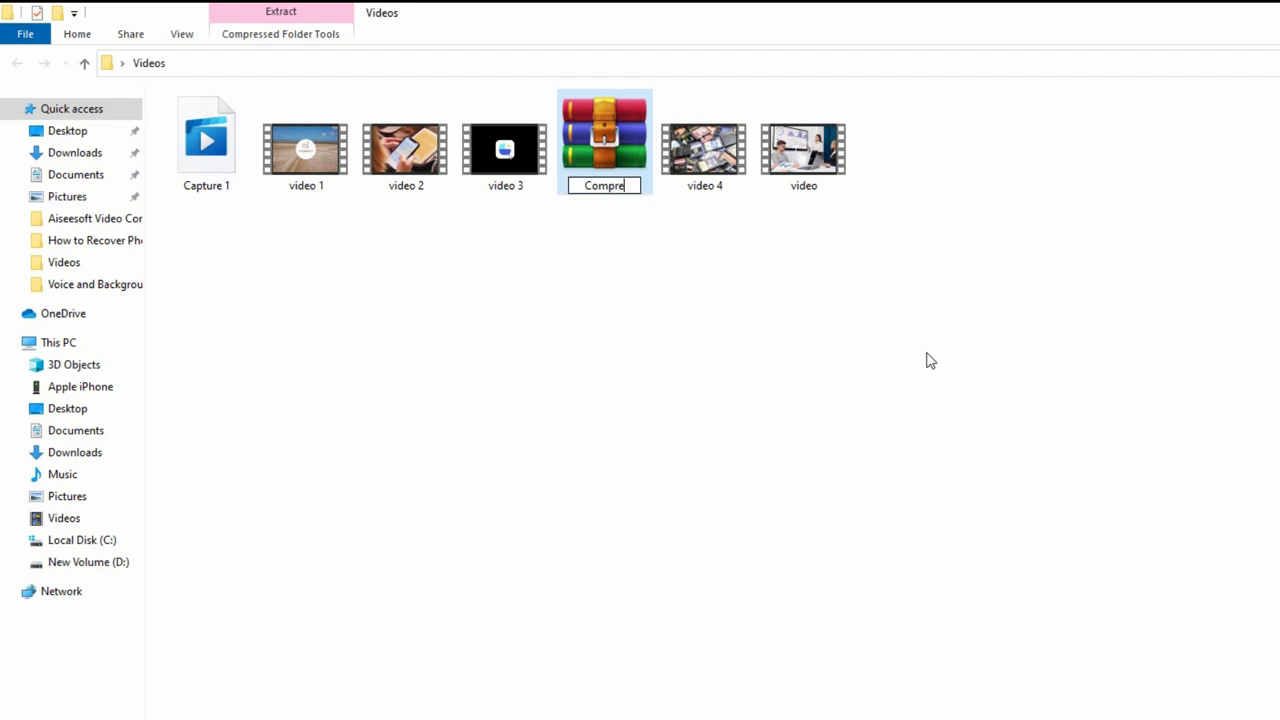
pyautogui.press('Return')
pyautogui.press('Return')
# Extract the Compressed Video zip with WinRAR's Extract To, keeping the default destination.
pyautogui.press('Escape')
pyautogui.click(292, 66)
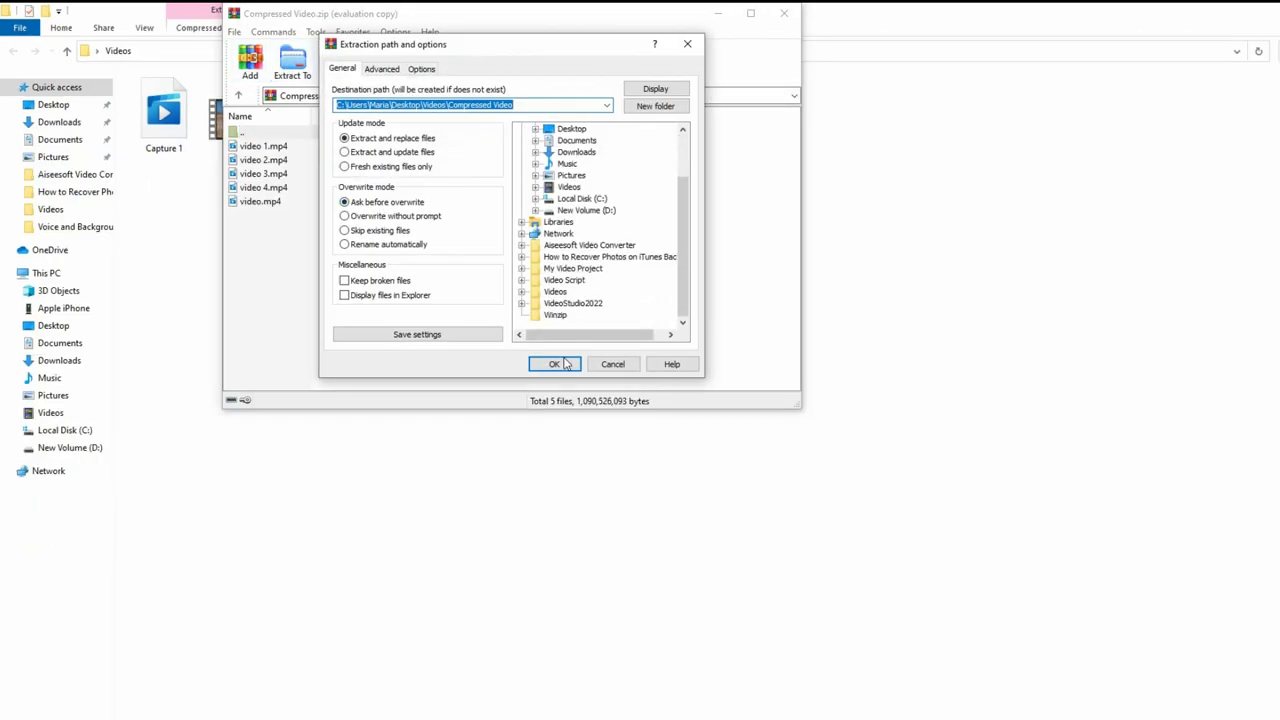
pyautogui.click(562, 364)
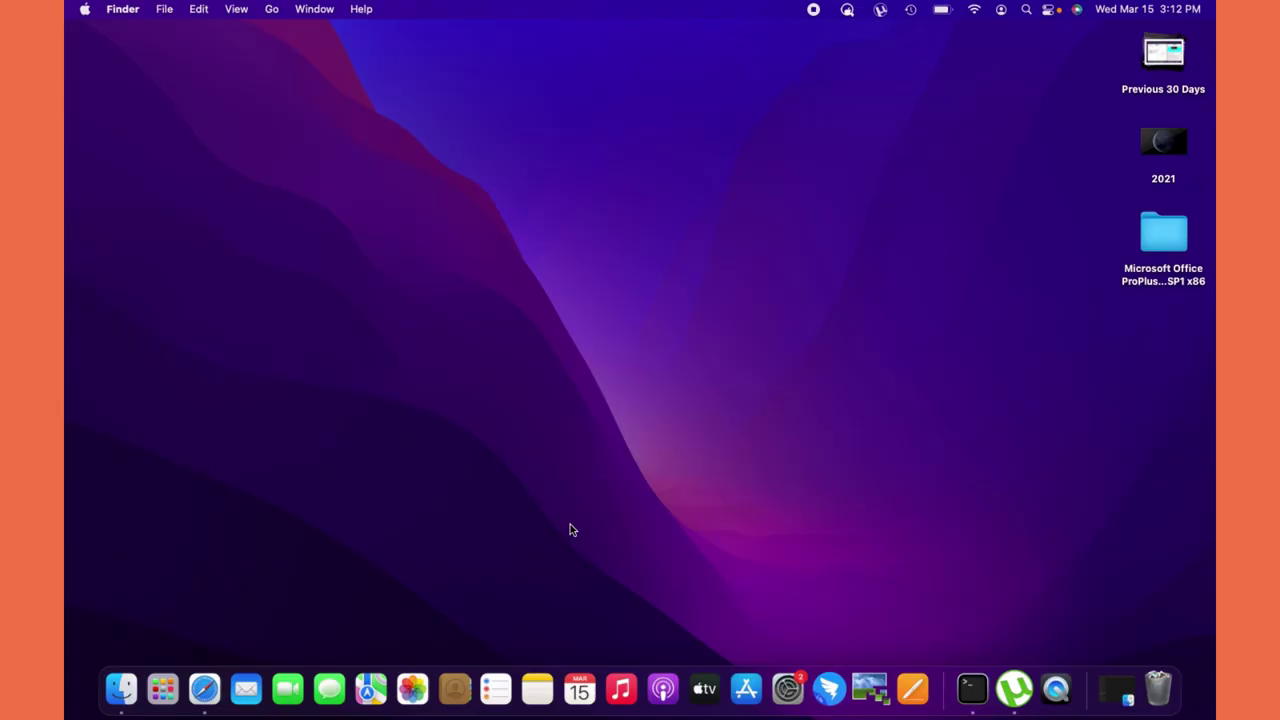
# Launch QuickTime Player by searching 'Qui' in Launchpad.
pyautogui.click(164, 697)
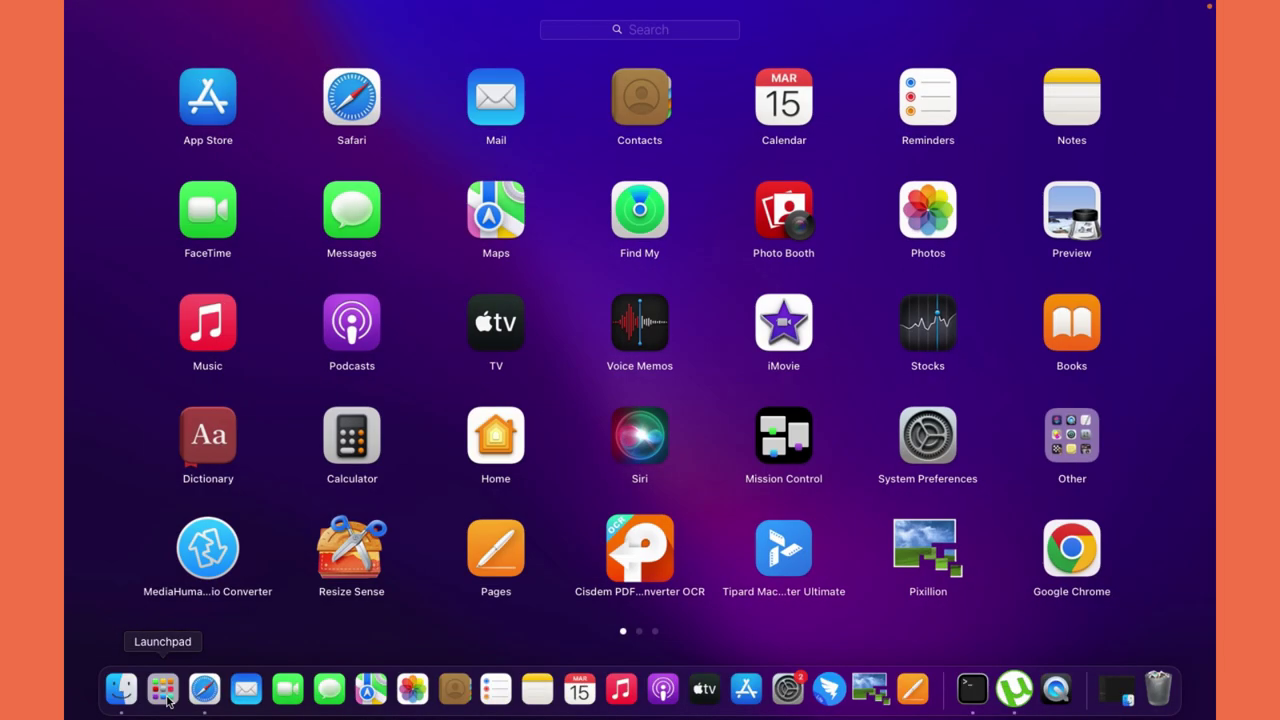
pyautogui.write('Quic')
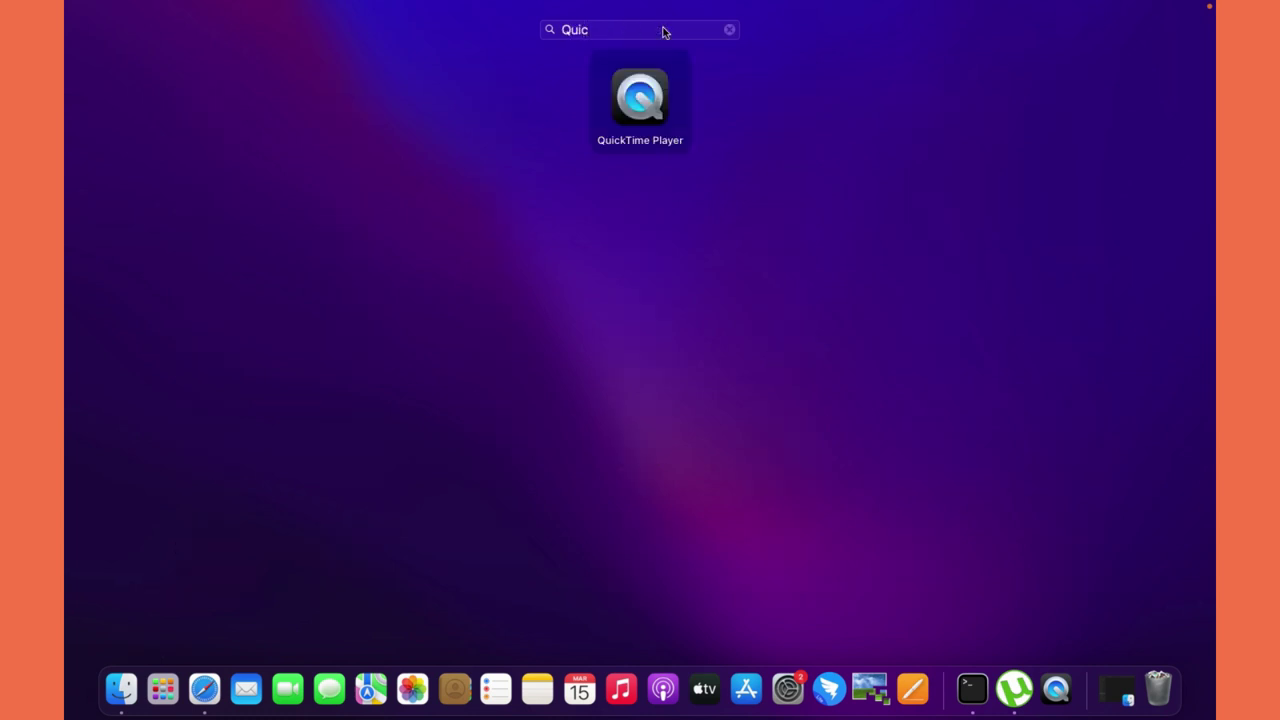
pyautogui.press('Return')
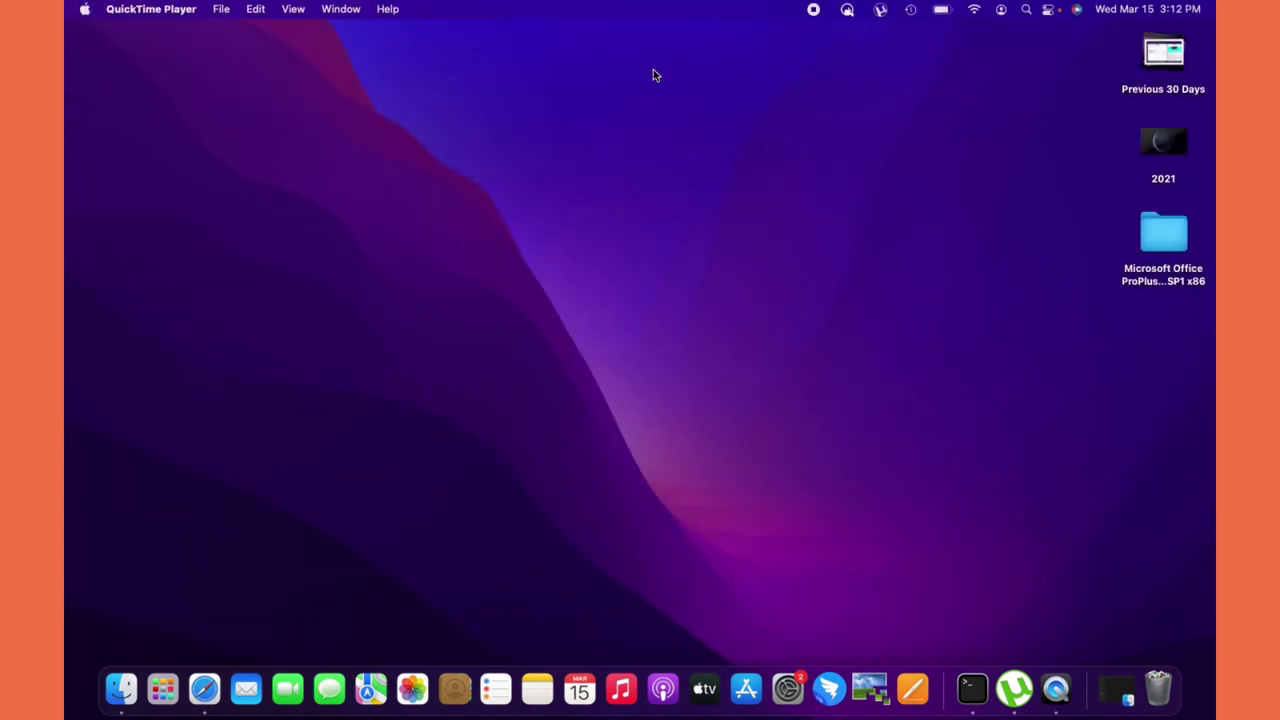
# Open file-example-192-0-18MG.m4v from the Desktop and briefly play and pause it.
pyautogui.click(222, 9)
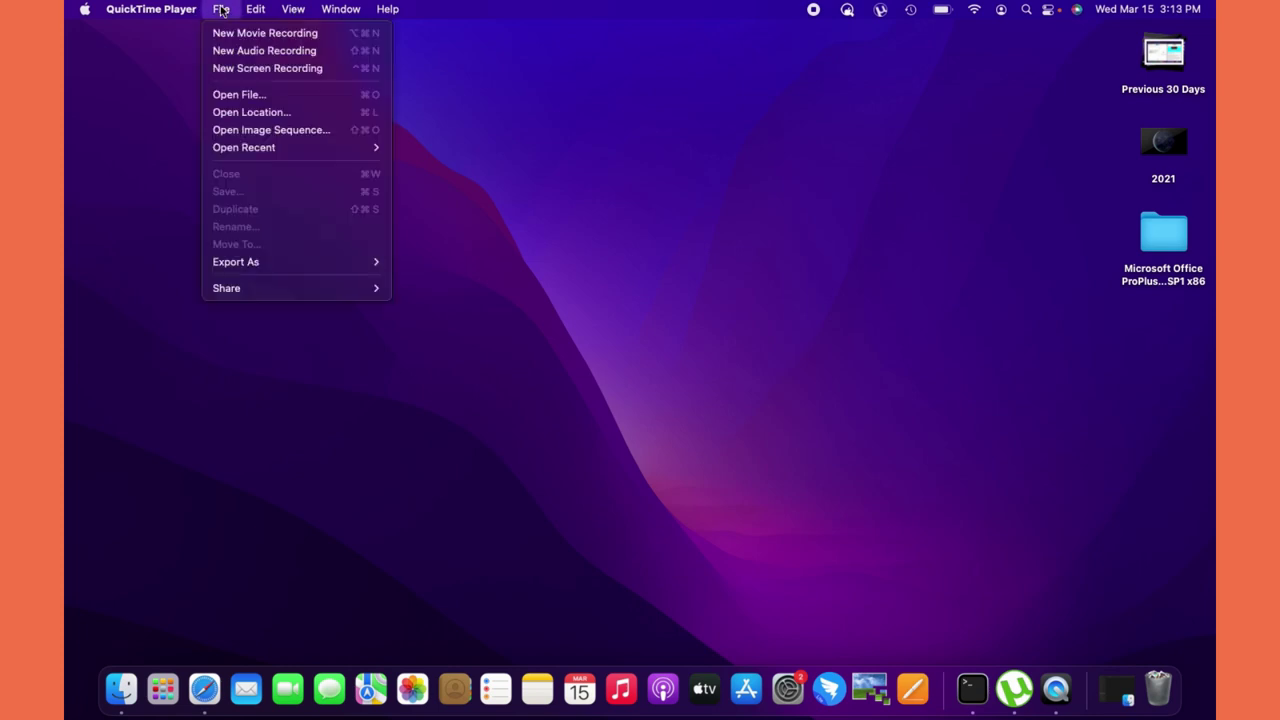
pyautogui.click(250, 97)
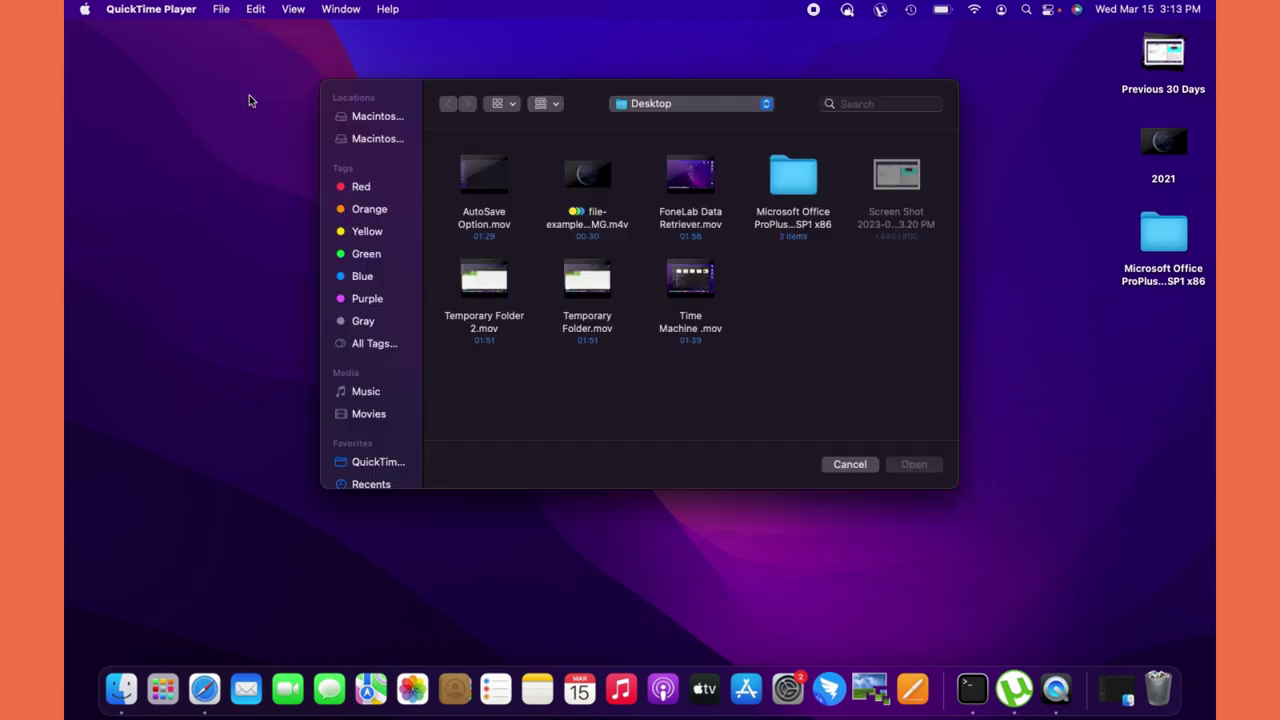
pyautogui.click(620, 189)
pyautogui.click(914, 464)
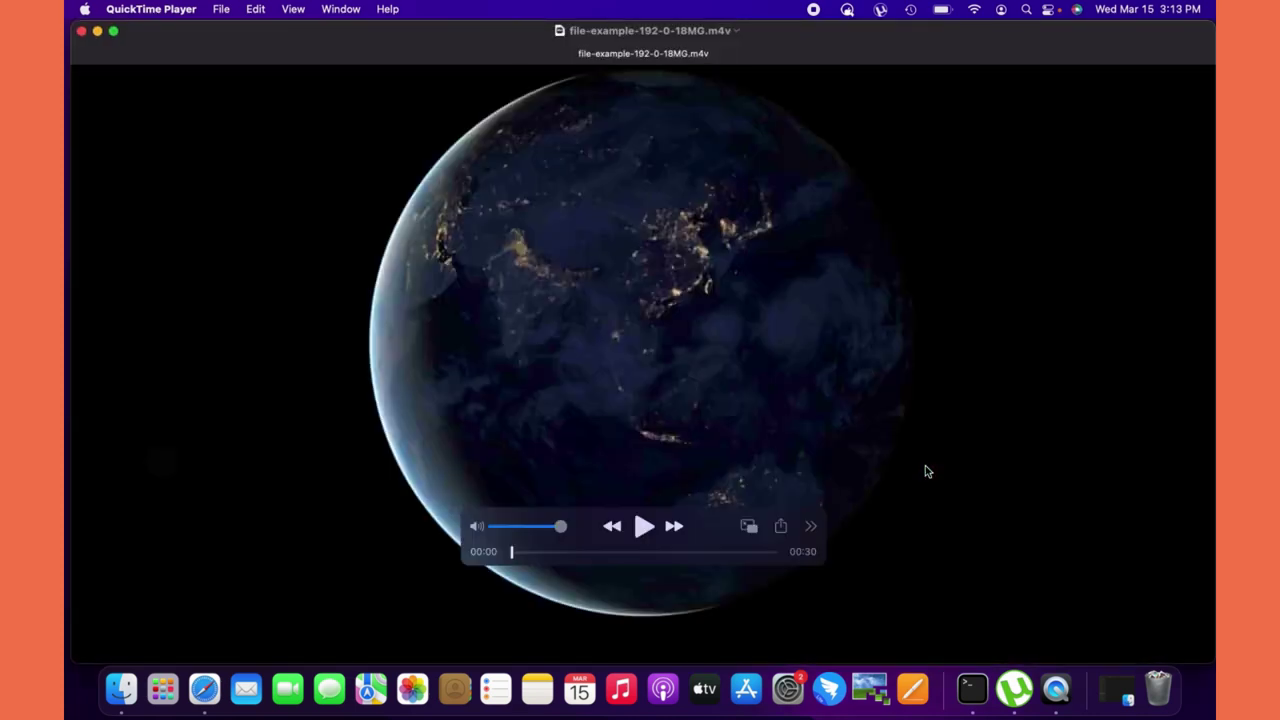
pyautogui.click(643, 530)
pyautogui.click(643, 530)
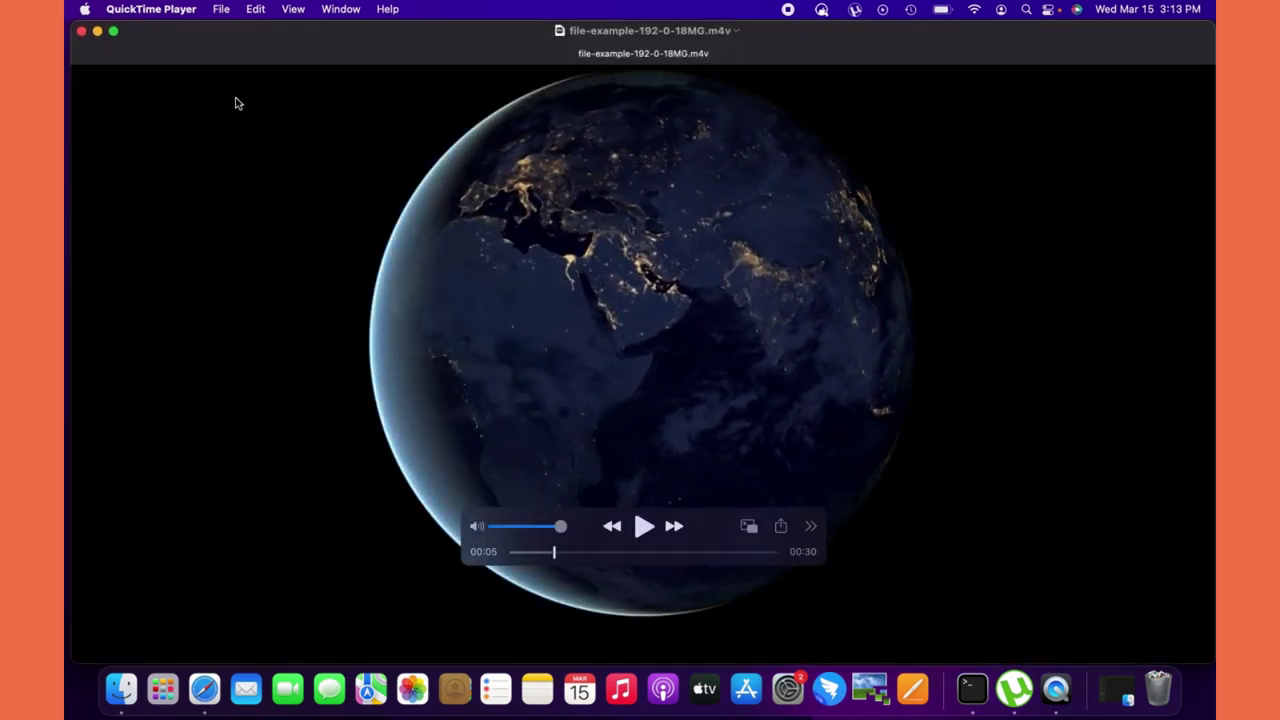
pyautogui.click(221, 10)
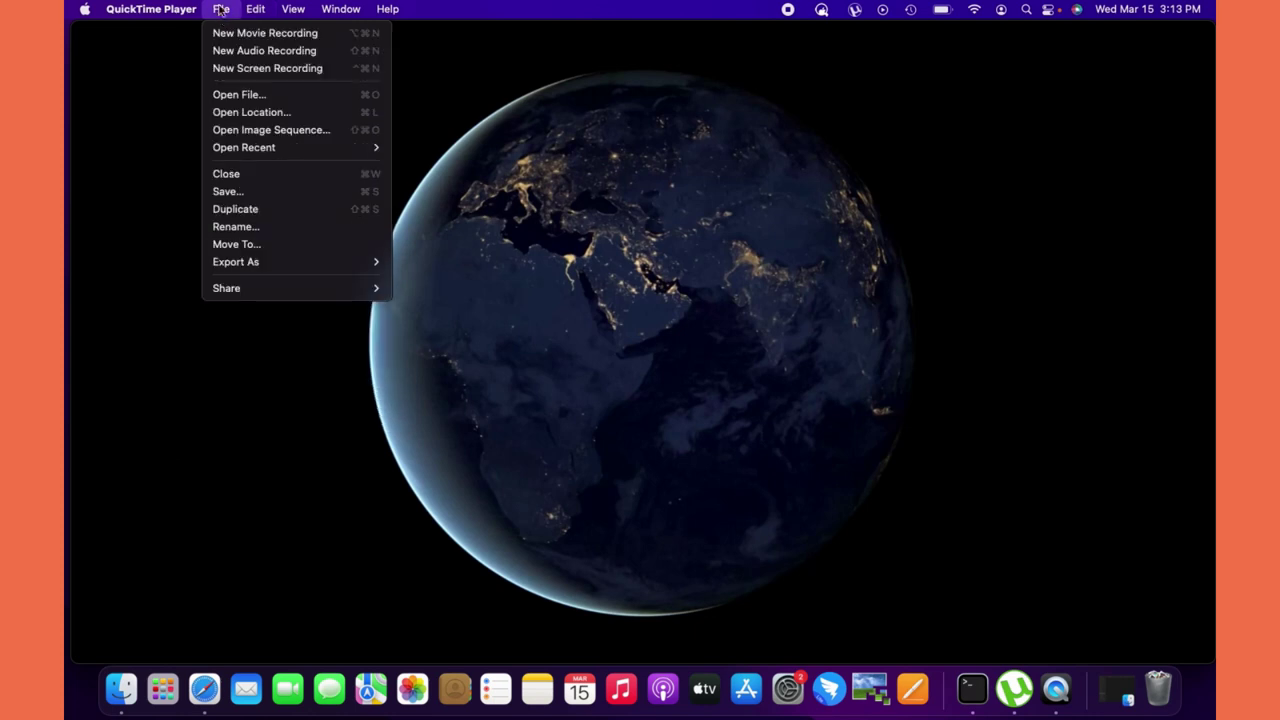
# Export the globe video at 720p to the Desktop as 'Compressed Video' and open the result.
pyautogui.moveTo(378, 262)
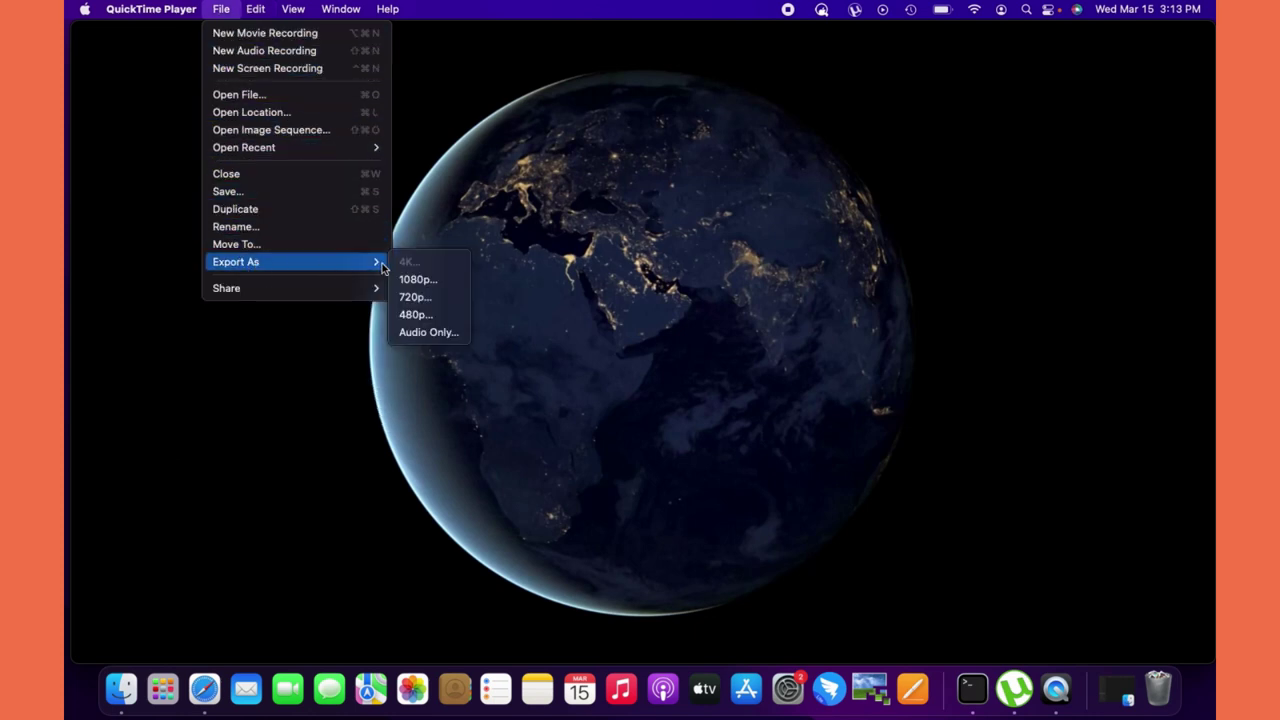
pyautogui.click(410, 297)
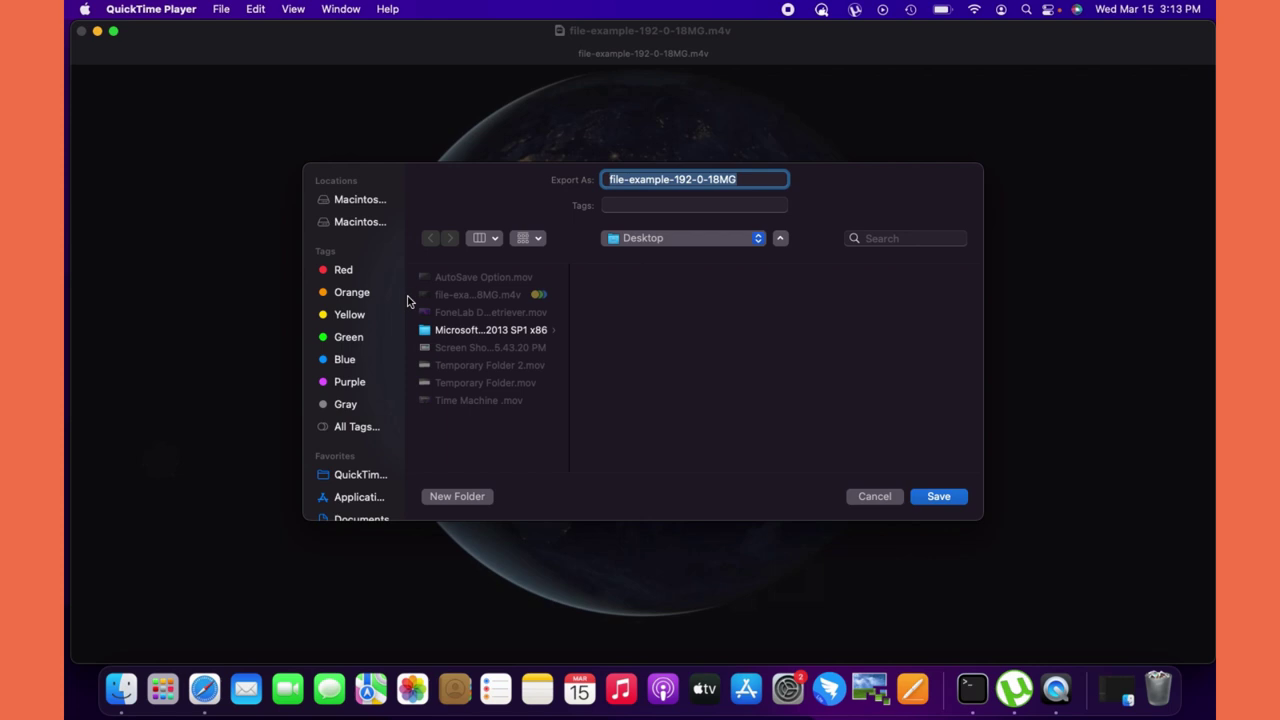
pyautogui.press('BackSpace')
pyautogui.write('Compree')
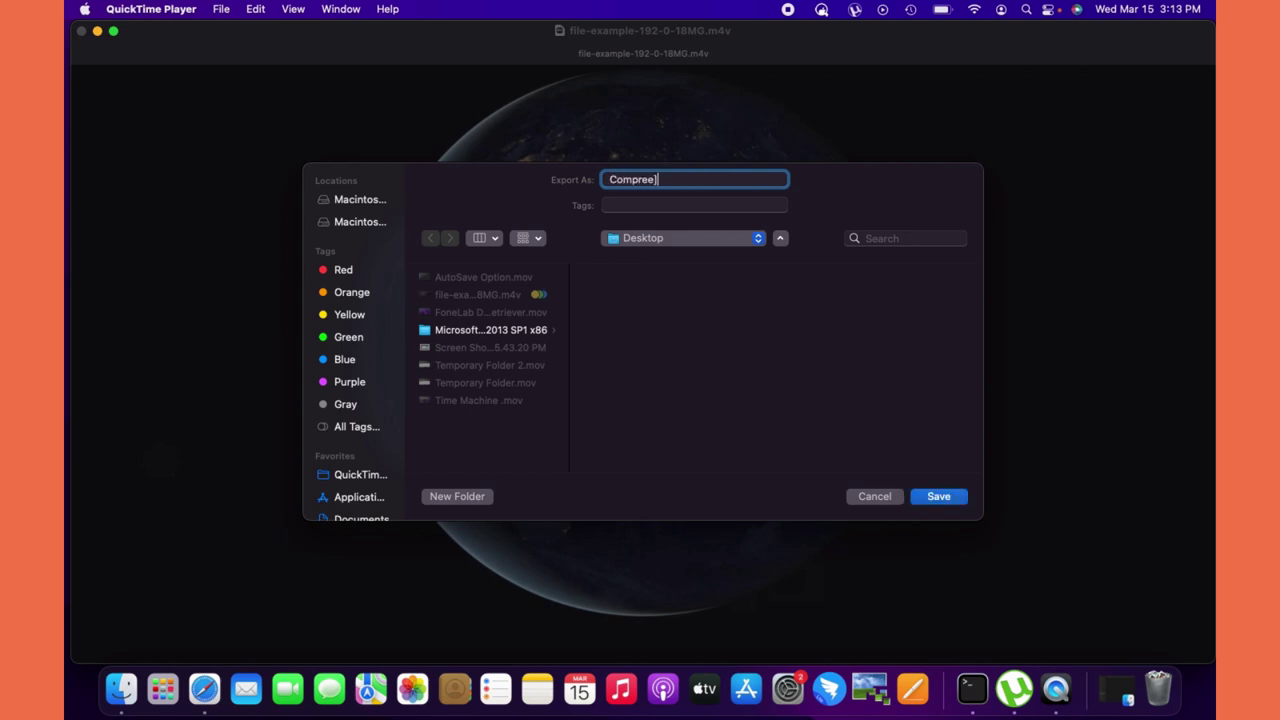
pyautogui.press('BackSpace')
pyautogui.write('ssed Video')
pyautogui.click(955, 499)
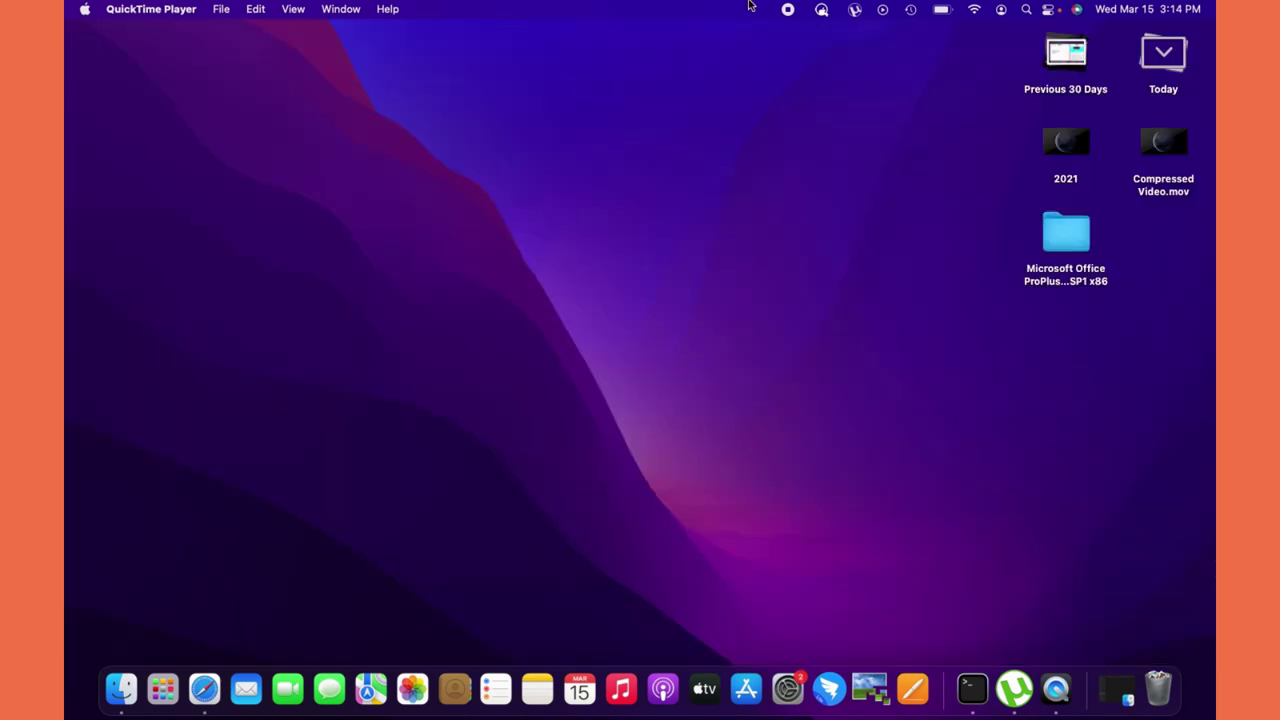
pyautogui.doubleClick(1163, 145)
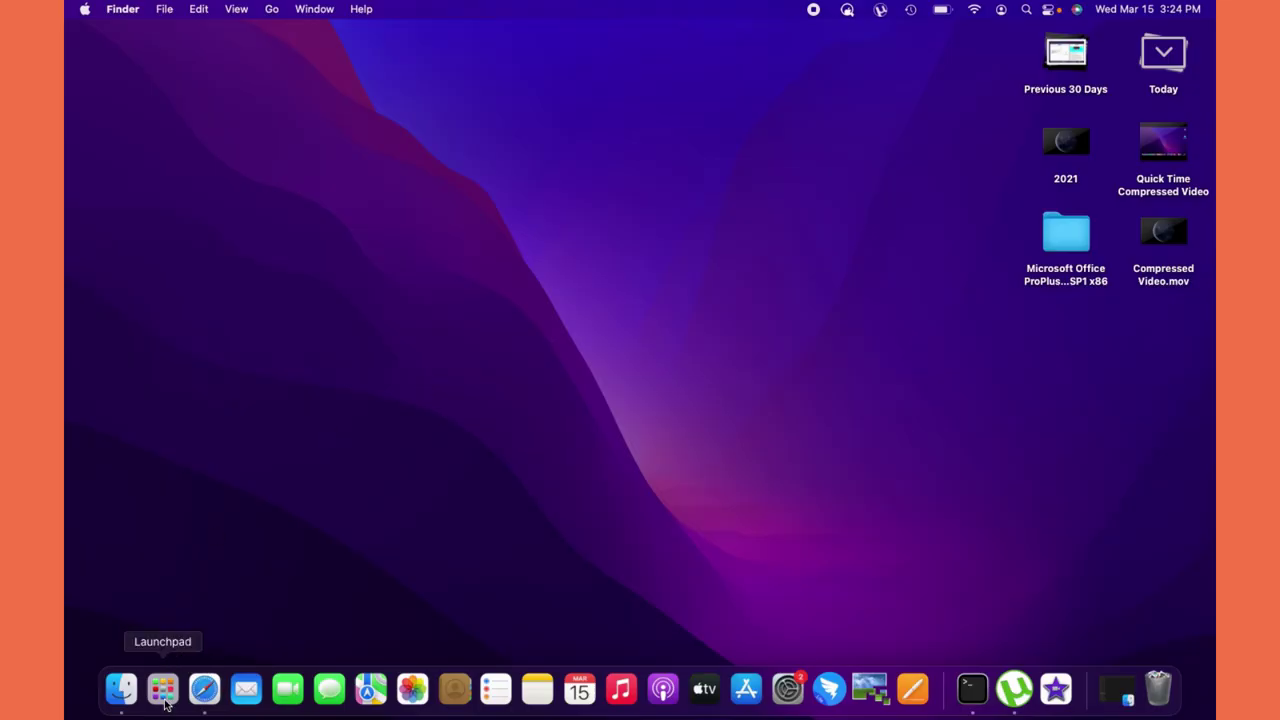
# Open Launchpad from the Dock to show the installed apps.
pyautogui.click(162, 688)
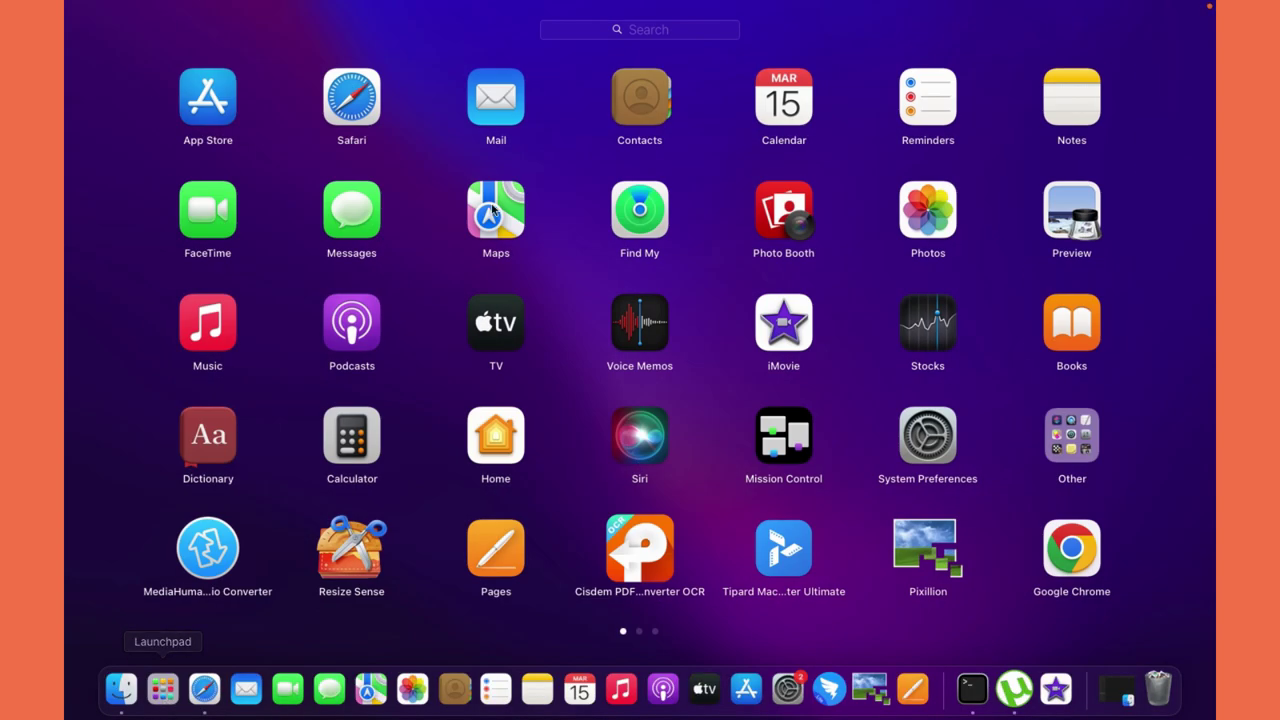
# Launch iMovie by searching 'iMovie' in Launchpad.
pyautogui.click(671, 36)
pyautogui.write('iMovie')
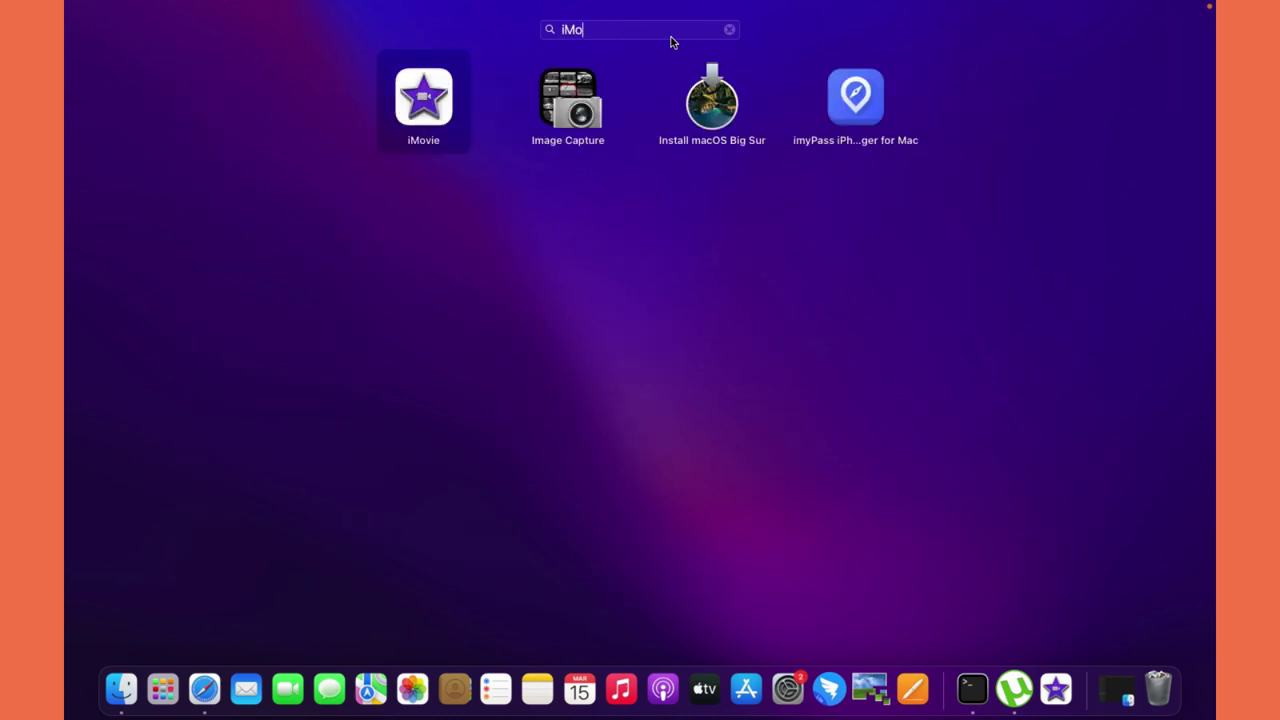
pyautogui.click(658, 106)
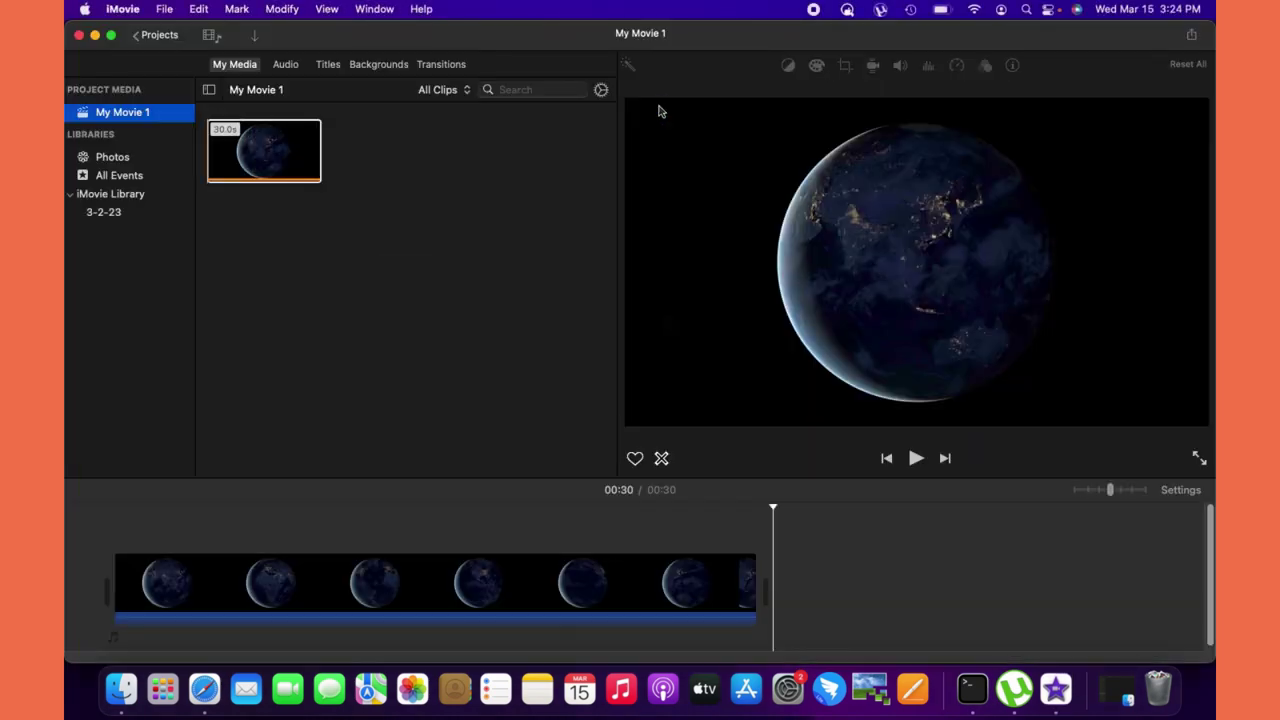
# Return to the Projects browser and open the My Movie 1 project.
pyautogui.click(158, 36)
pyautogui.click(752, 360)
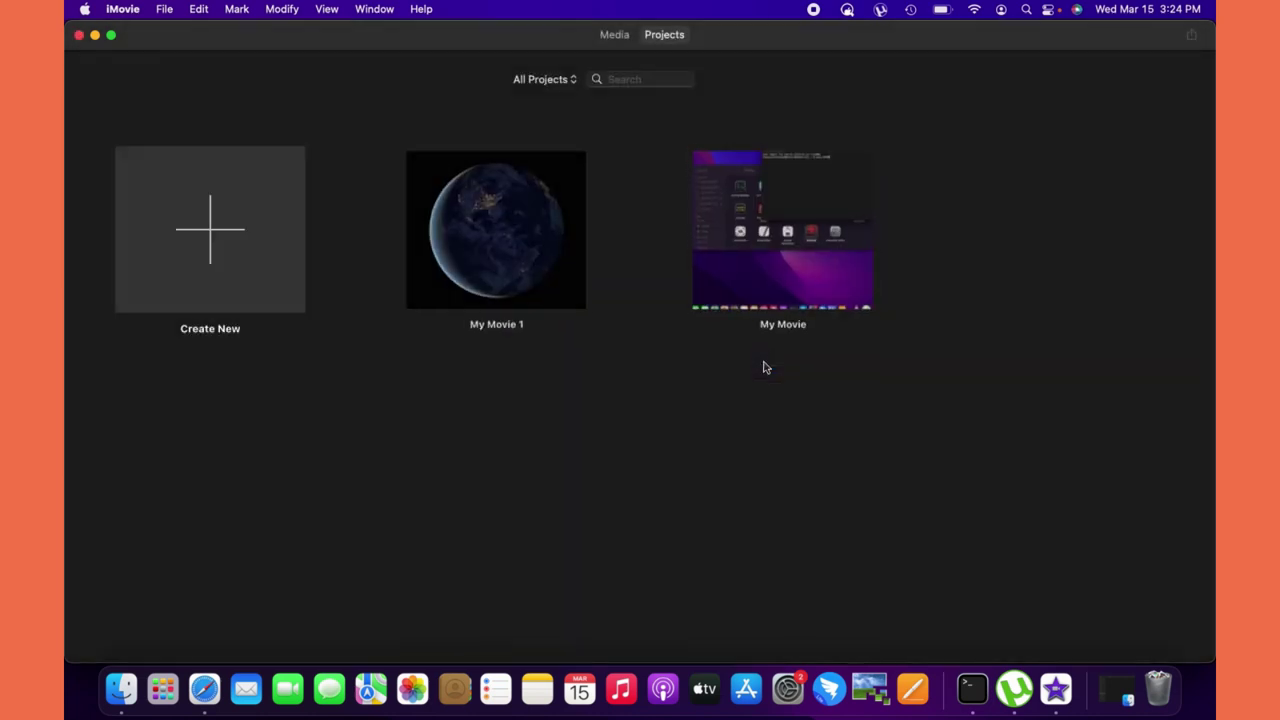
pyautogui.click(445, 235)
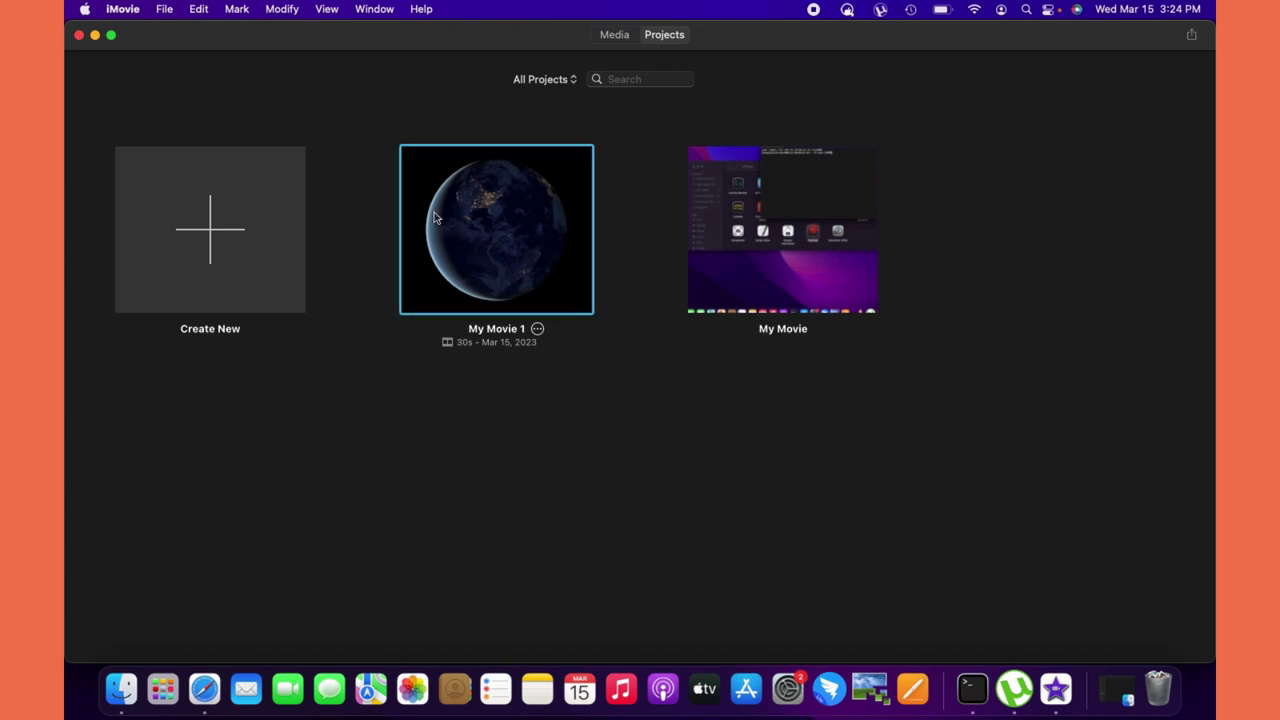
pyautogui.doubleClick(434, 218)
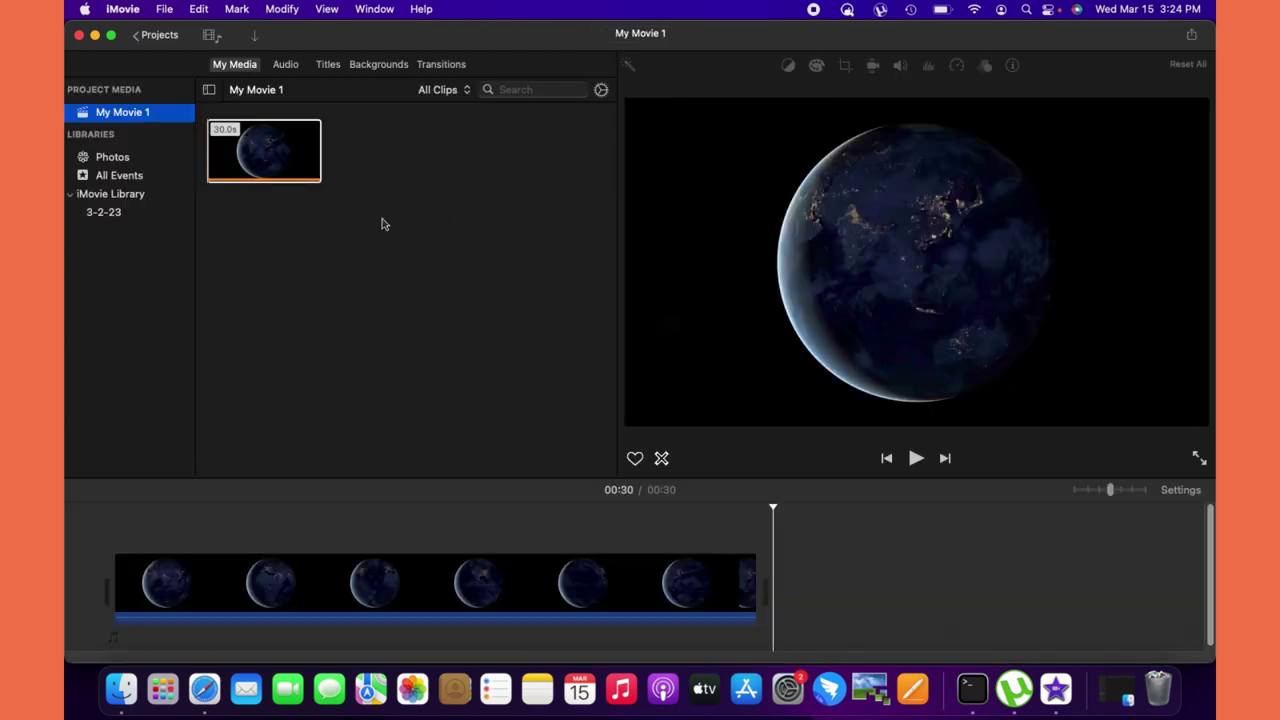
# Share the movie as a file at 540p resolution, High quality, Faster compression.
pyautogui.click(164, 9)
pyautogui.moveTo(199, 9)
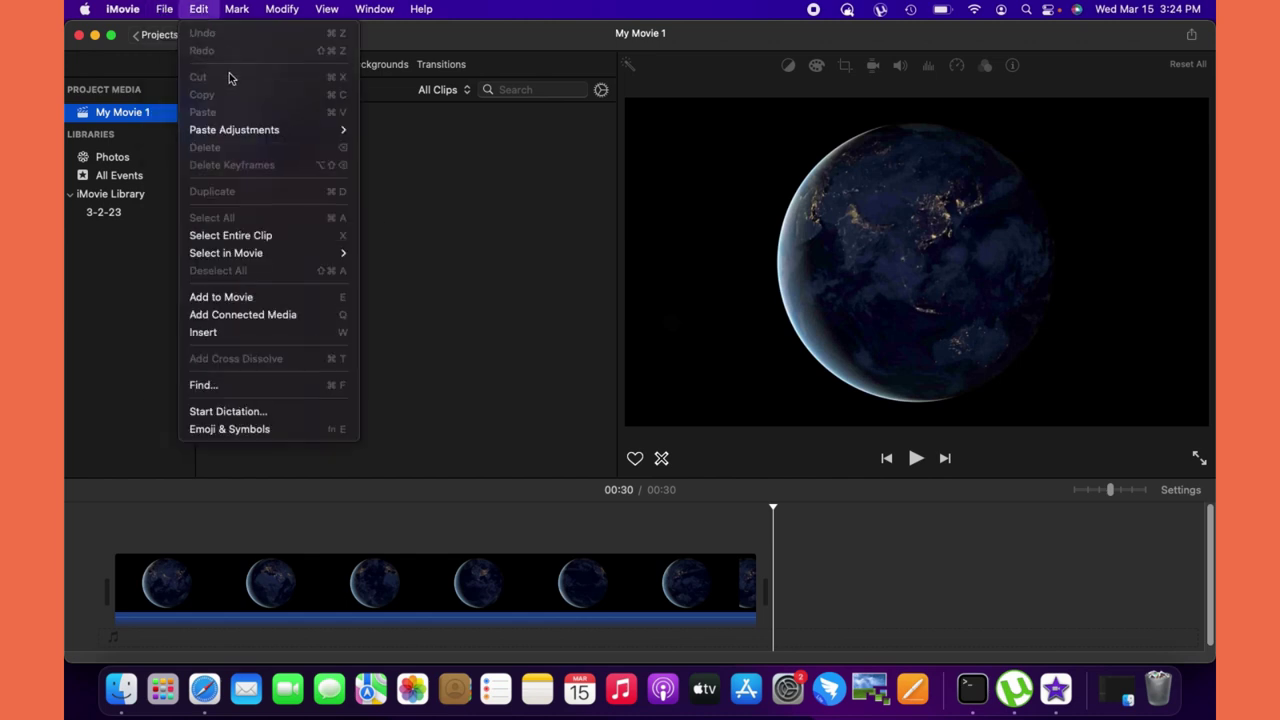
pyautogui.moveTo(218, 266)
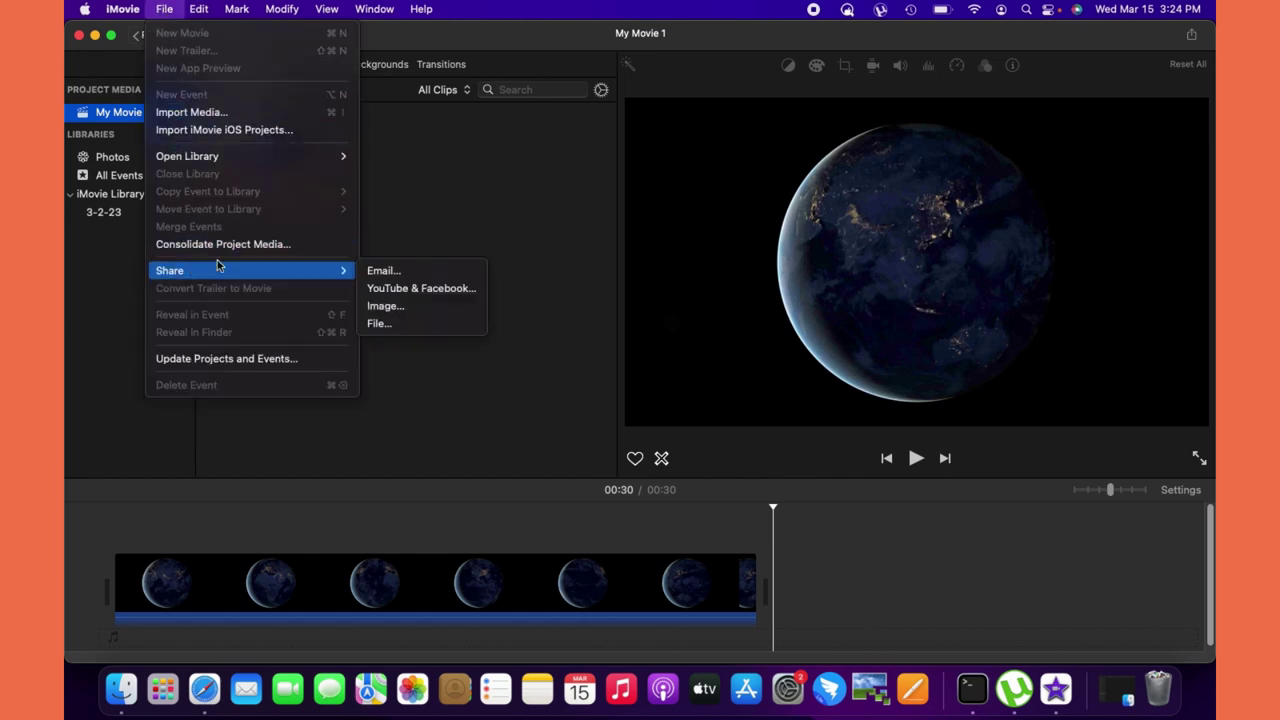
pyautogui.click(380, 323)
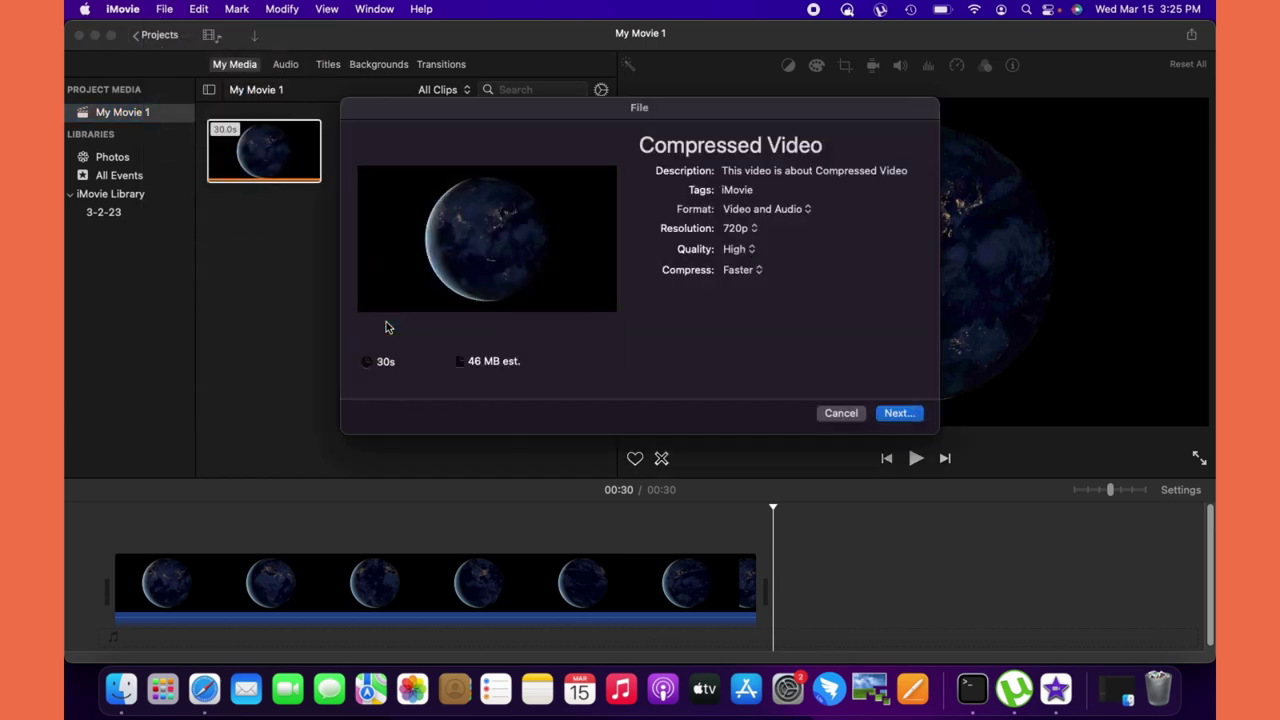
pyautogui.click(745, 191)
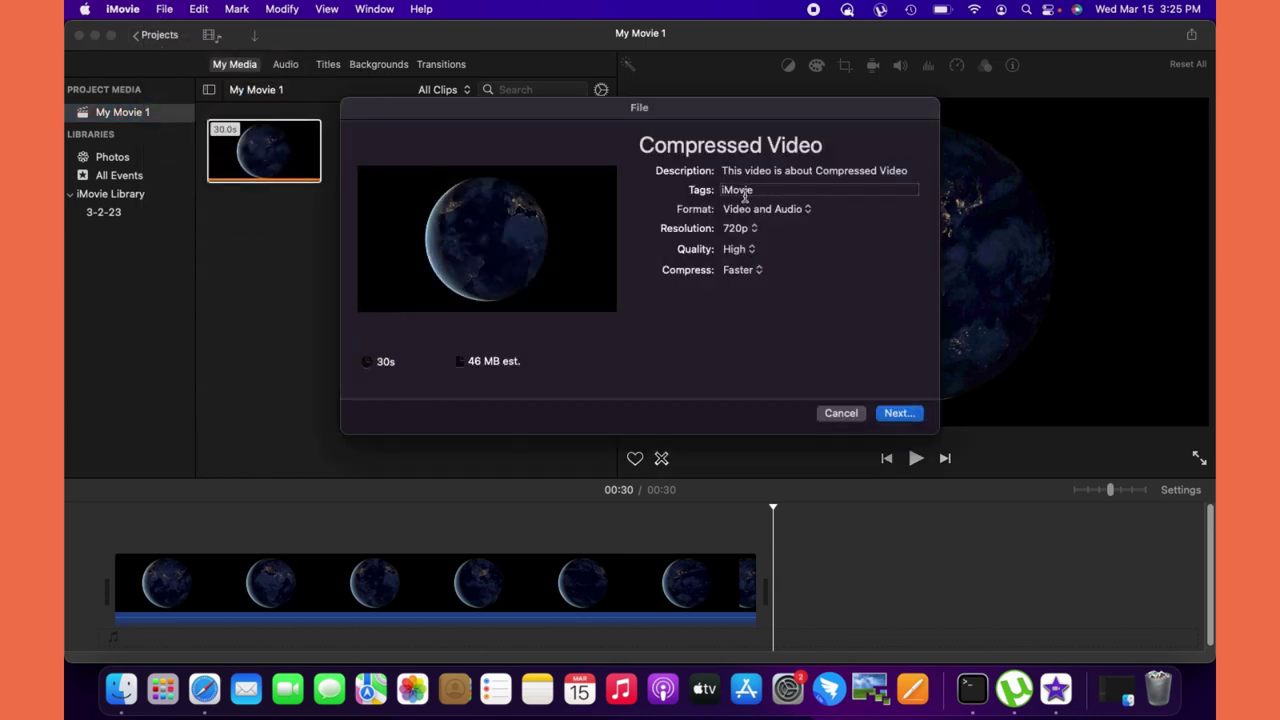
pyautogui.click(752, 230)
pyautogui.click(755, 212)
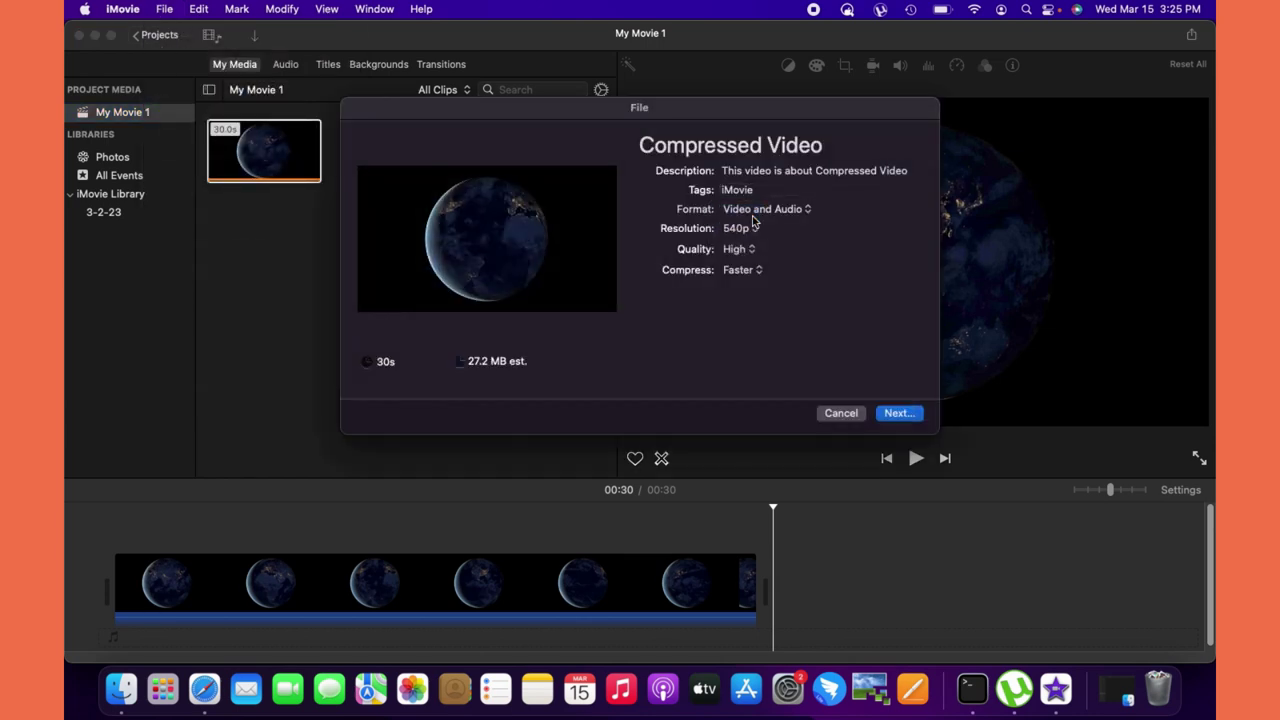
pyautogui.click(752, 250)
pyautogui.click(766, 252)
pyautogui.click(741, 272)
pyautogui.click(794, 355)
pyautogui.click(896, 416)
# Save the export to the Desktop as 'Compressed Video 01', then quit and close the library.
pyautogui.click(720, 137)
pyautogui.write('01')
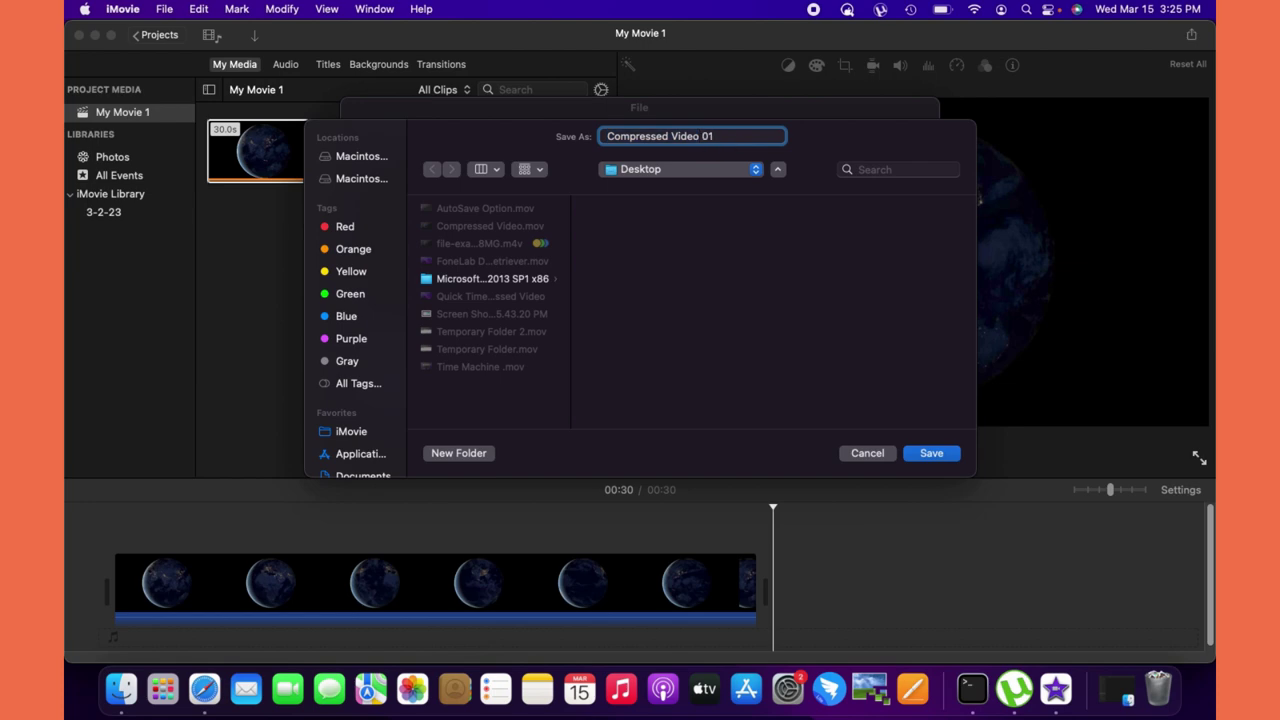
pyautogui.click(924, 453)
pyautogui.press('super+q')
pyautogui.click(697, 416)
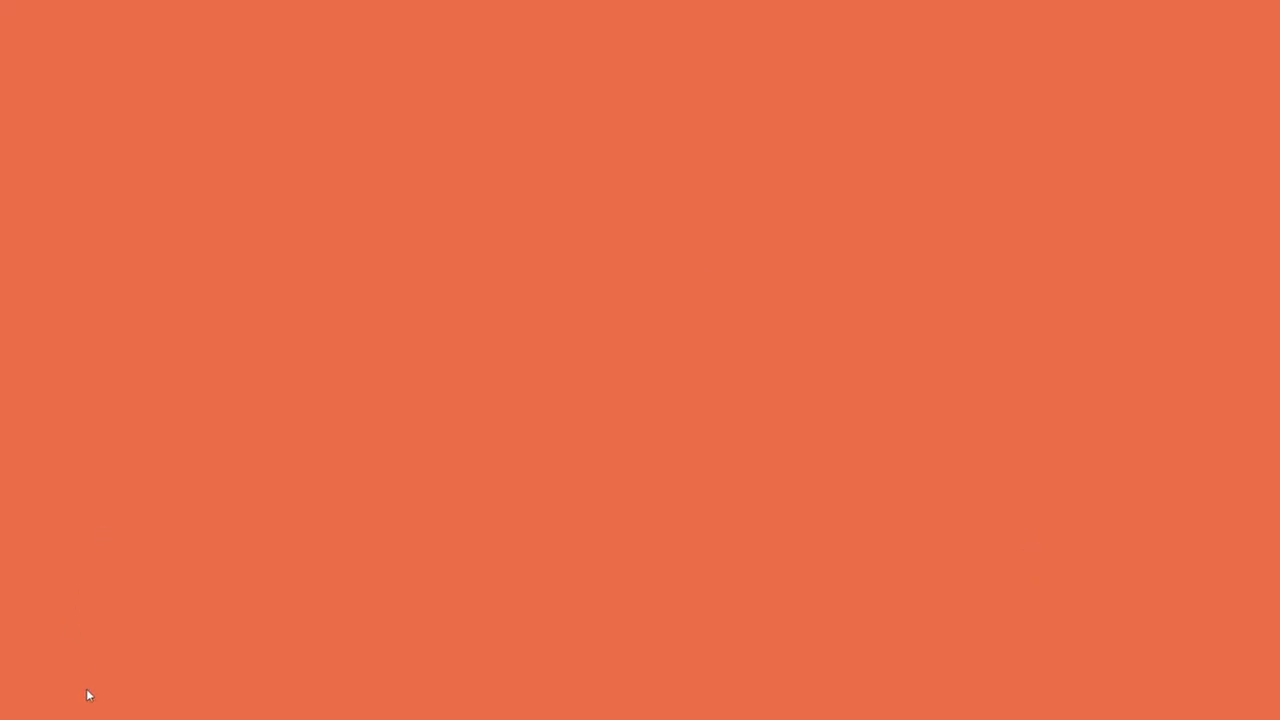
# Launch FoneLab Video Converter Ultimate and add video 1 to the list.
pyautogui.click(86, 691)
pyautogui.click(163, 406)
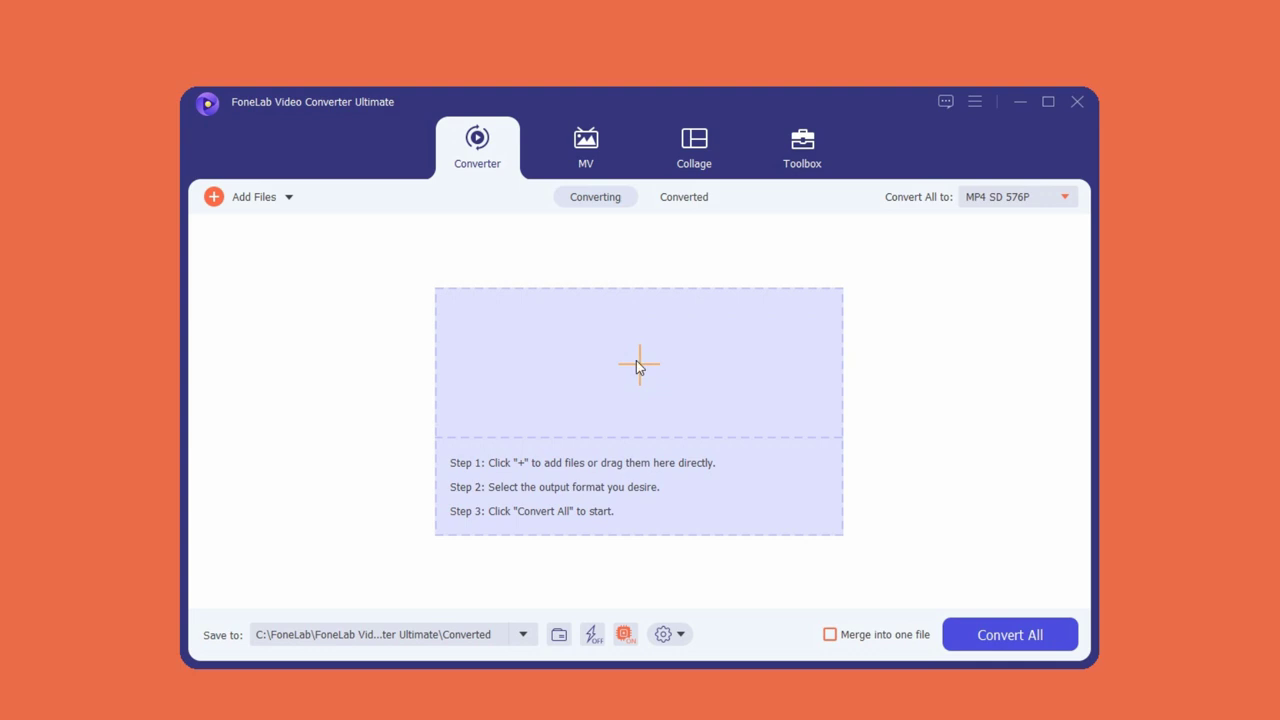
pyautogui.click(638, 366)
pyautogui.click(624, 262)
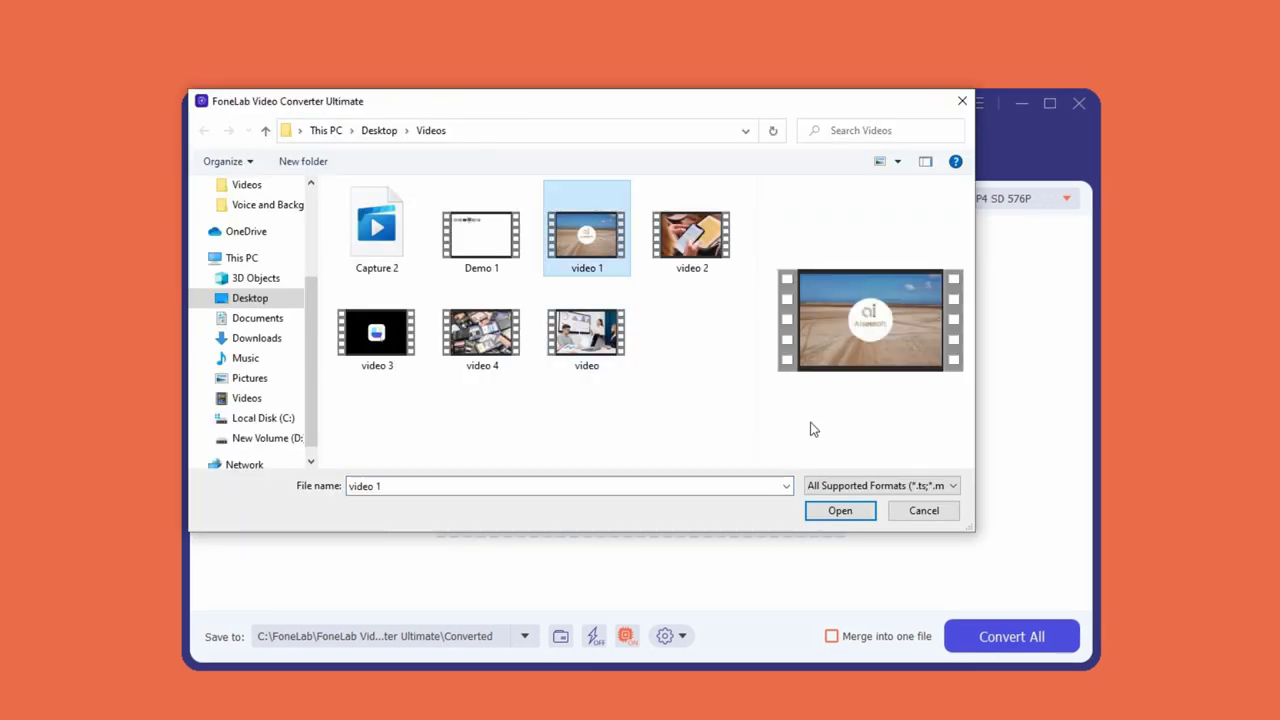
pyautogui.click(840, 511)
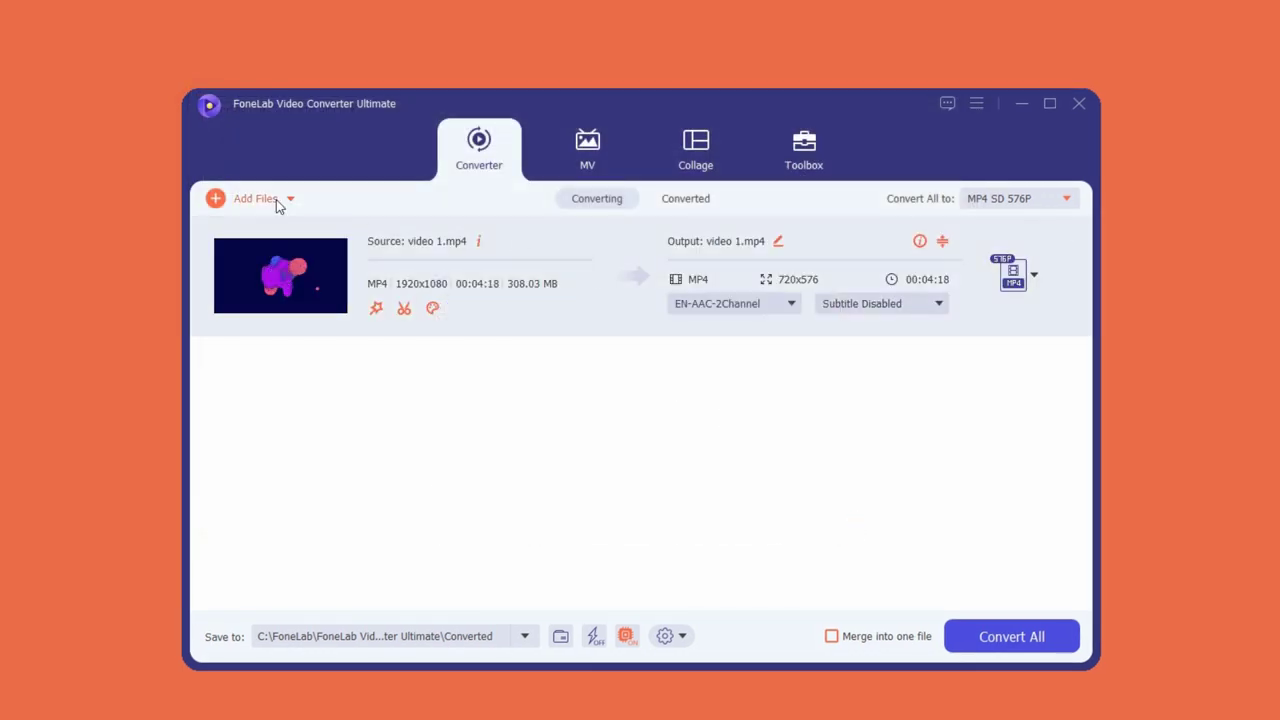
# Add video 2, video 3, video 4 and the file named video together.
pyautogui.click(276, 199)
pyautogui.click(692, 235)
pyautogui.keyDown('ctrl'); pyautogui.click(377, 333); pyautogui.keyUp('ctrl')
pyautogui.keyDown('ctrl'); pyautogui.click(482, 333); pyautogui.keyUp('ctrl')
pyautogui.keyDown('ctrl'); pyautogui.click(586, 333); pyautogui.keyUp('ctrl')
pyautogui.click(840, 510)
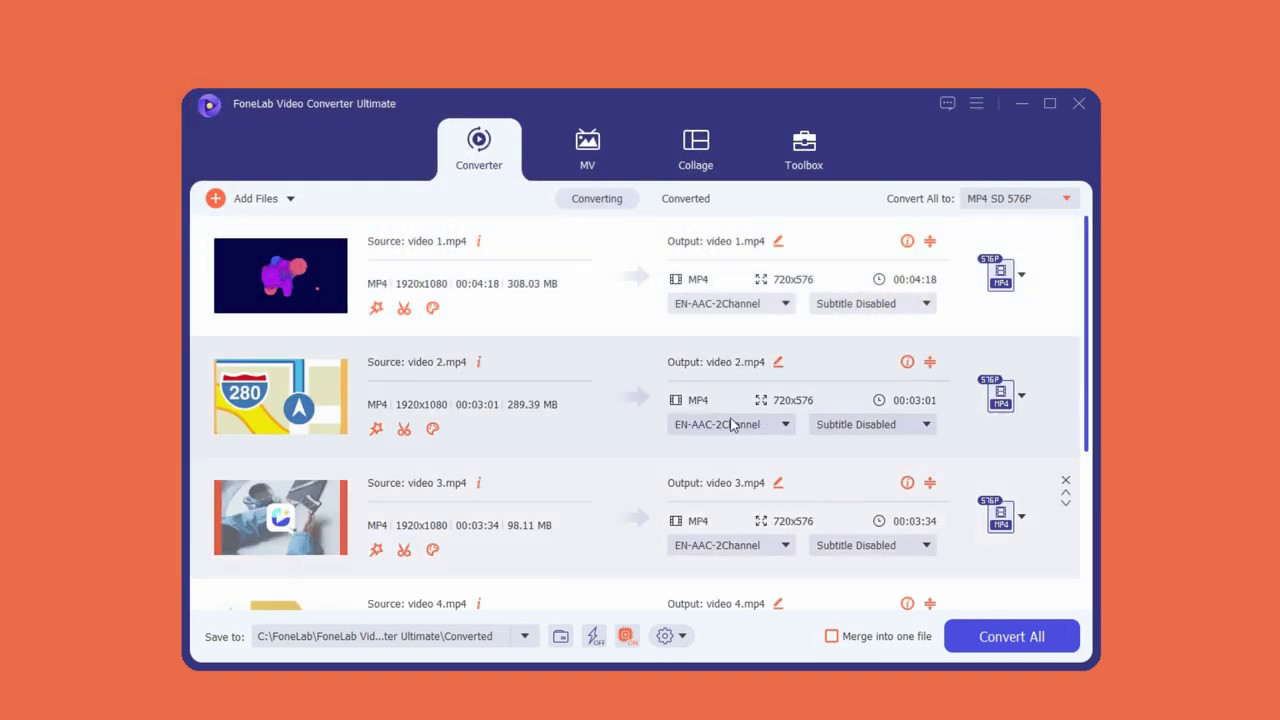
# Set Convert All to the MP4 HD 1080P preset so every video outputs 1920x1080.
pyautogui.click(1032, 201)
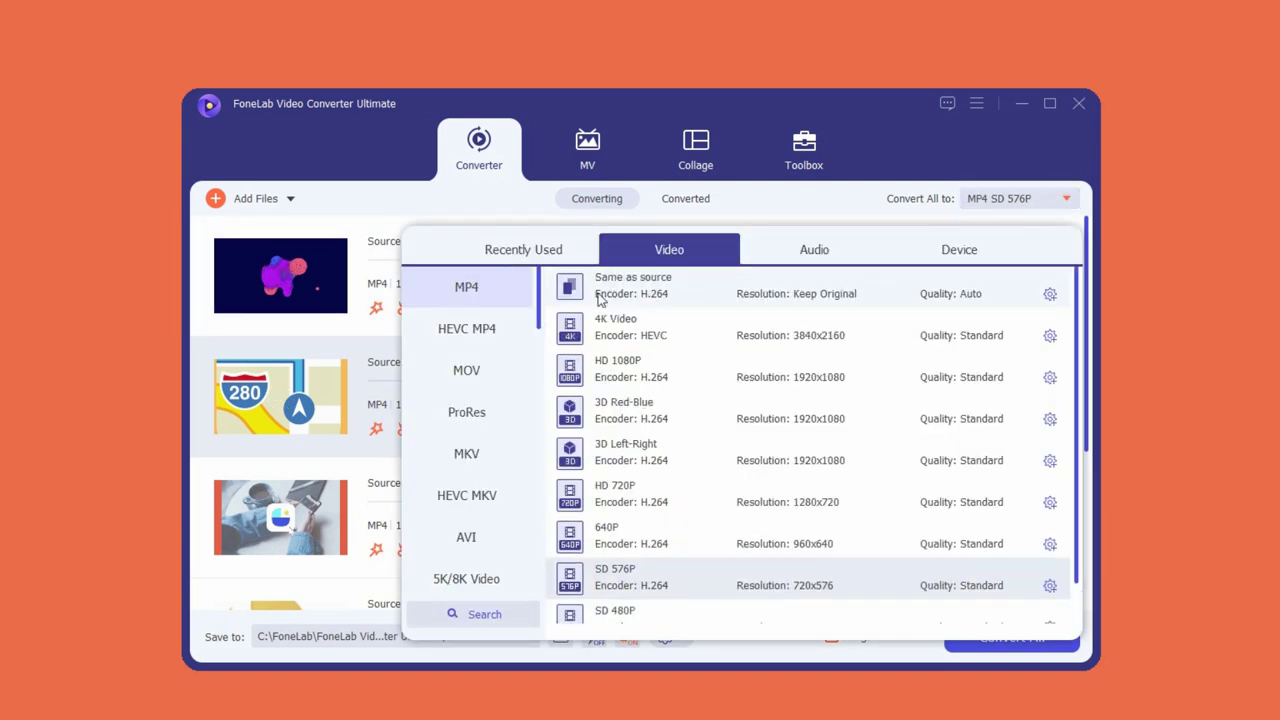
pyautogui.click(650, 288)
pyautogui.click(1032, 198)
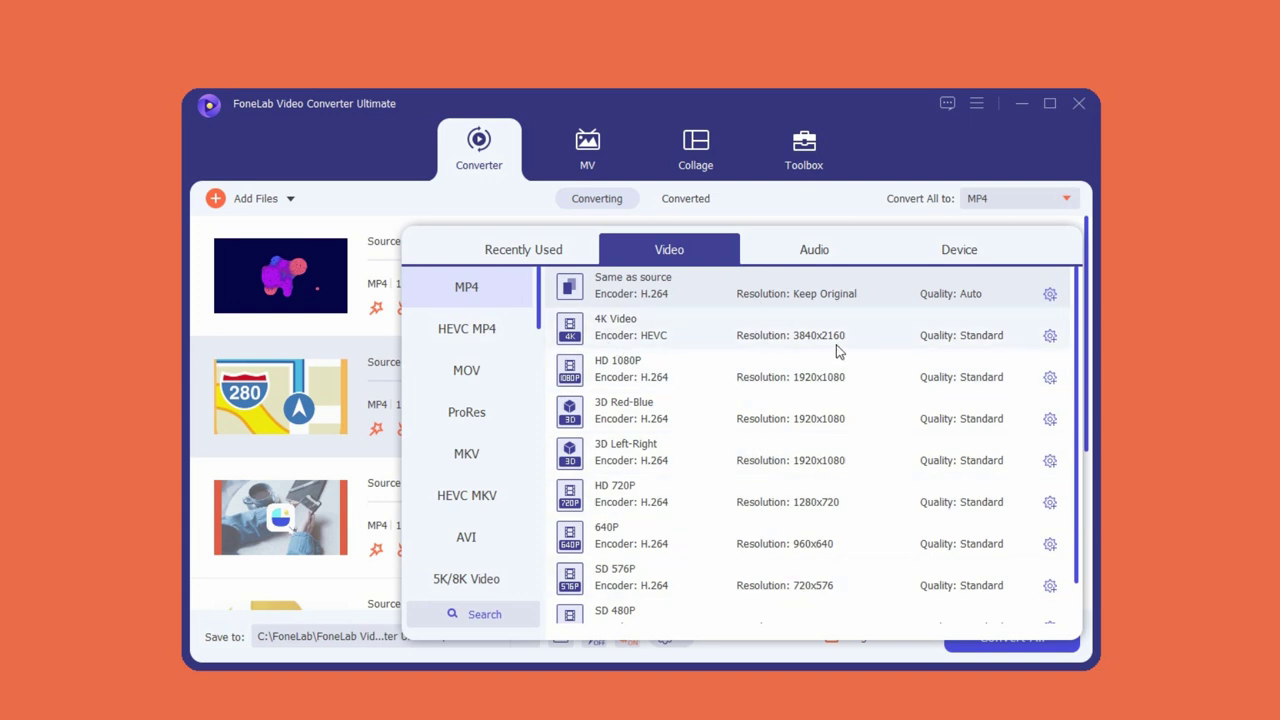
pyautogui.scroll(-1, 800, 460)
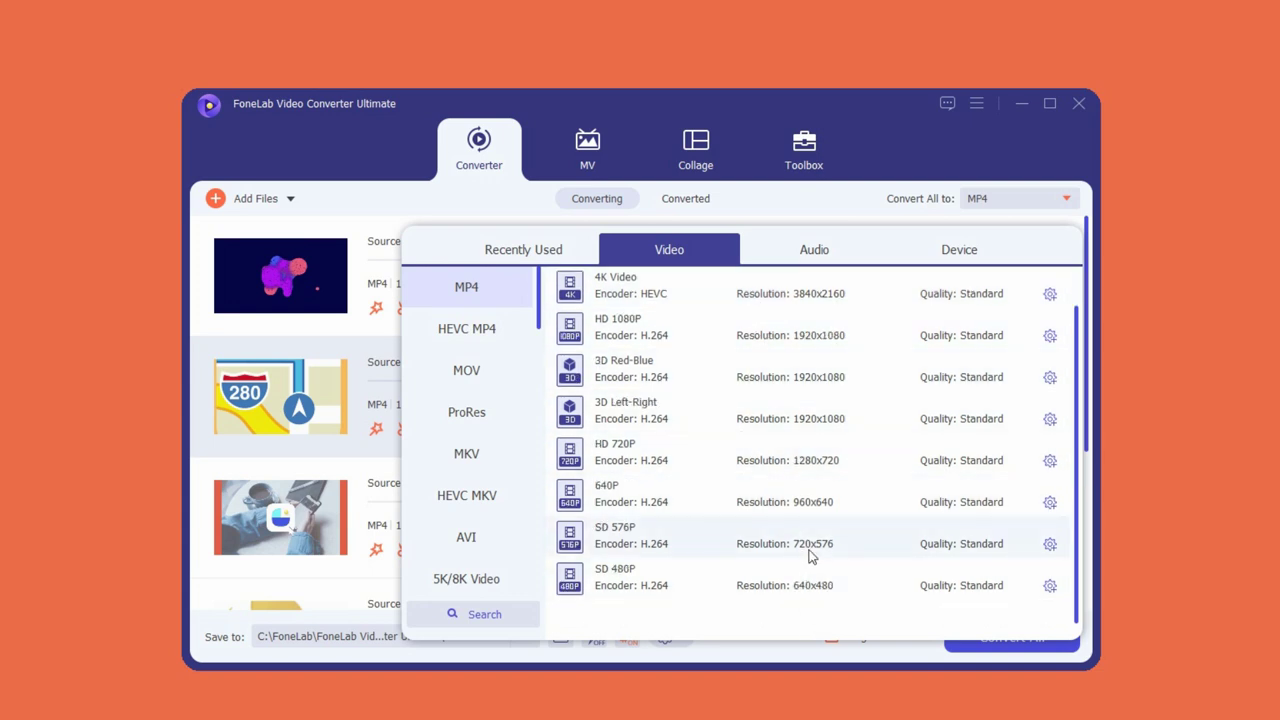
pyautogui.scroll(1, 805, 400)
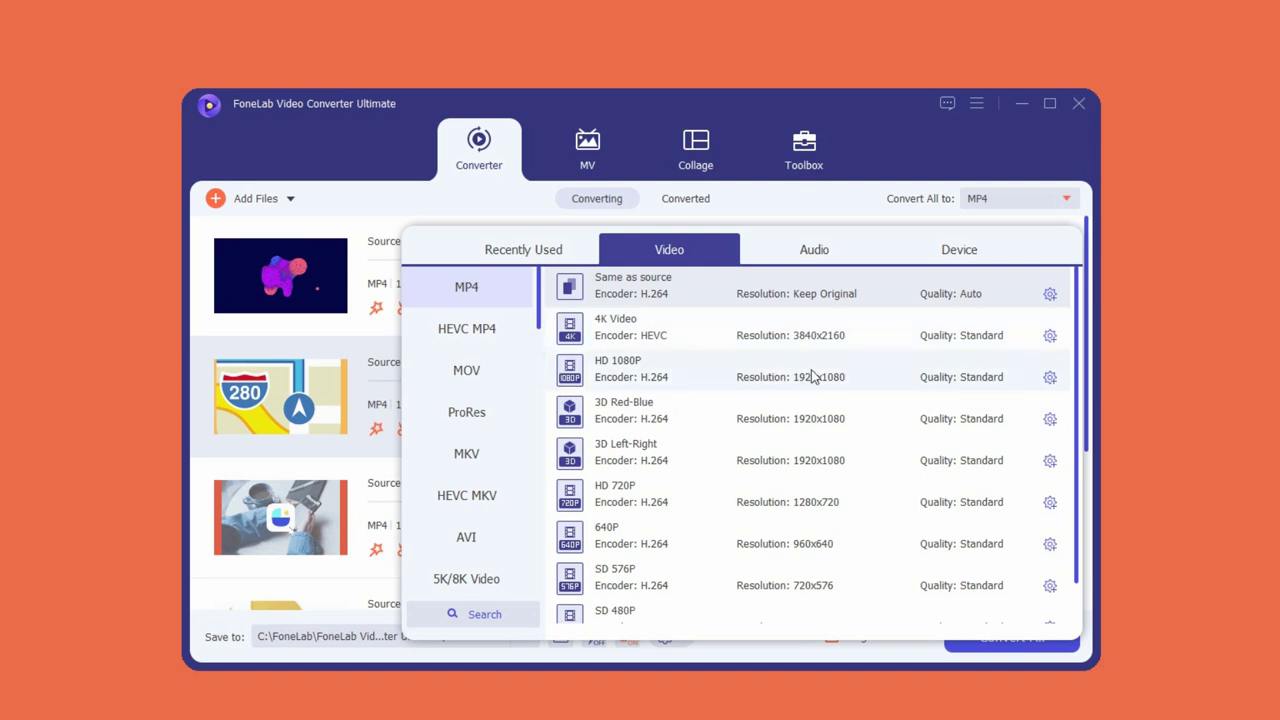
pyautogui.scroll(-1, 800, 400)
pyautogui.click(810, 340)
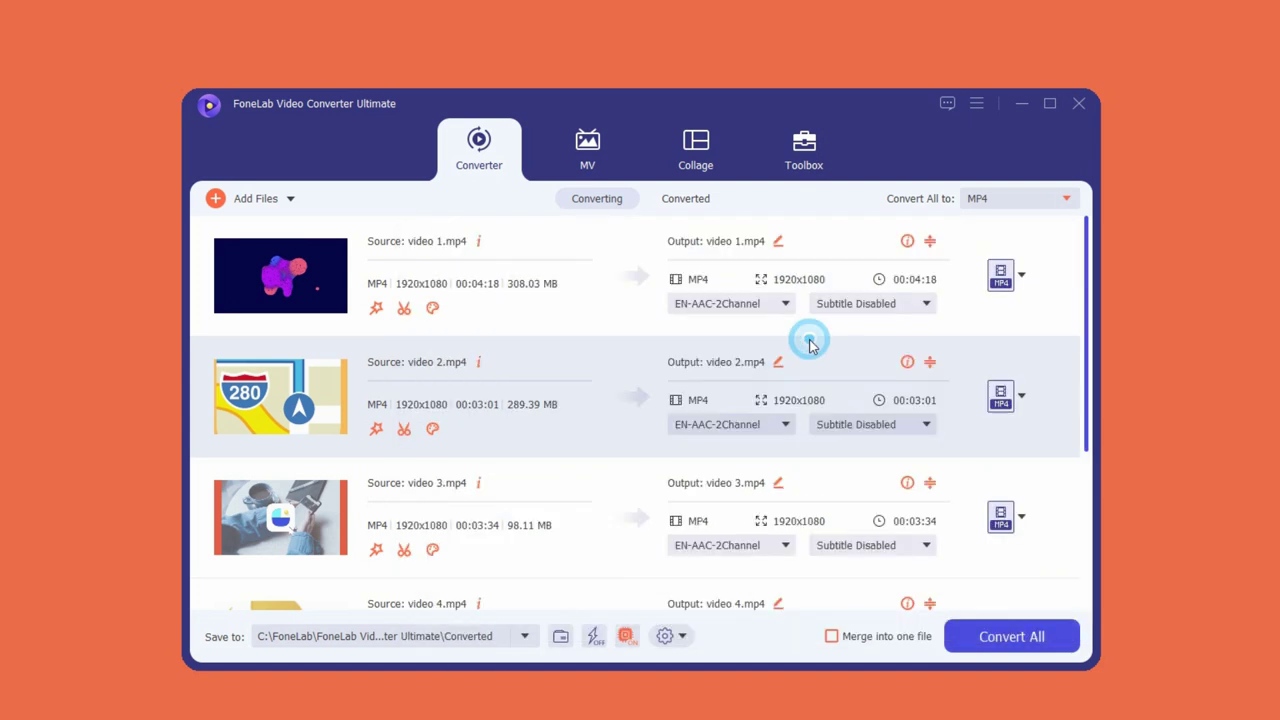
# Change the Save to folder to the Videos folder on the Desktop.
pyautogui.click(558, 638)
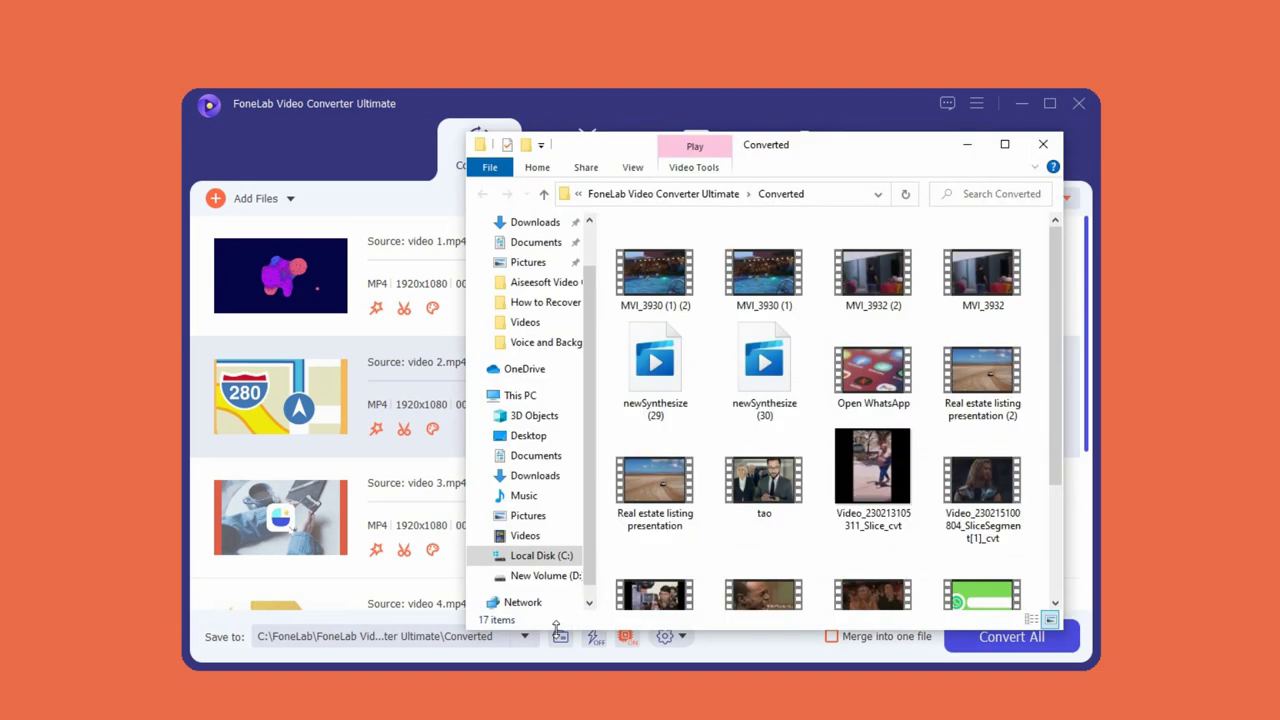
pyautogui.click(1040, 146)
pyautogui.click(506, 642)
pyautogui.click(375, 706)
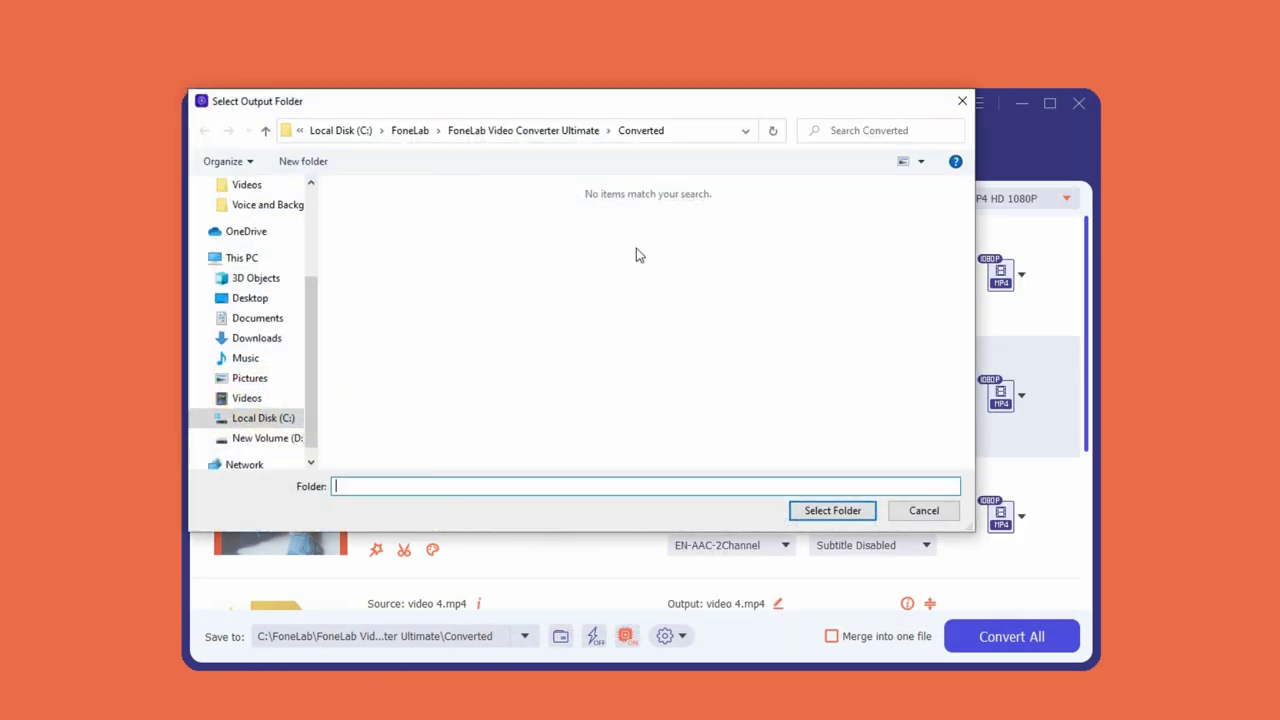
pyautogui.click(250, 185)
pyautogui.scroll(2, 308, 313)
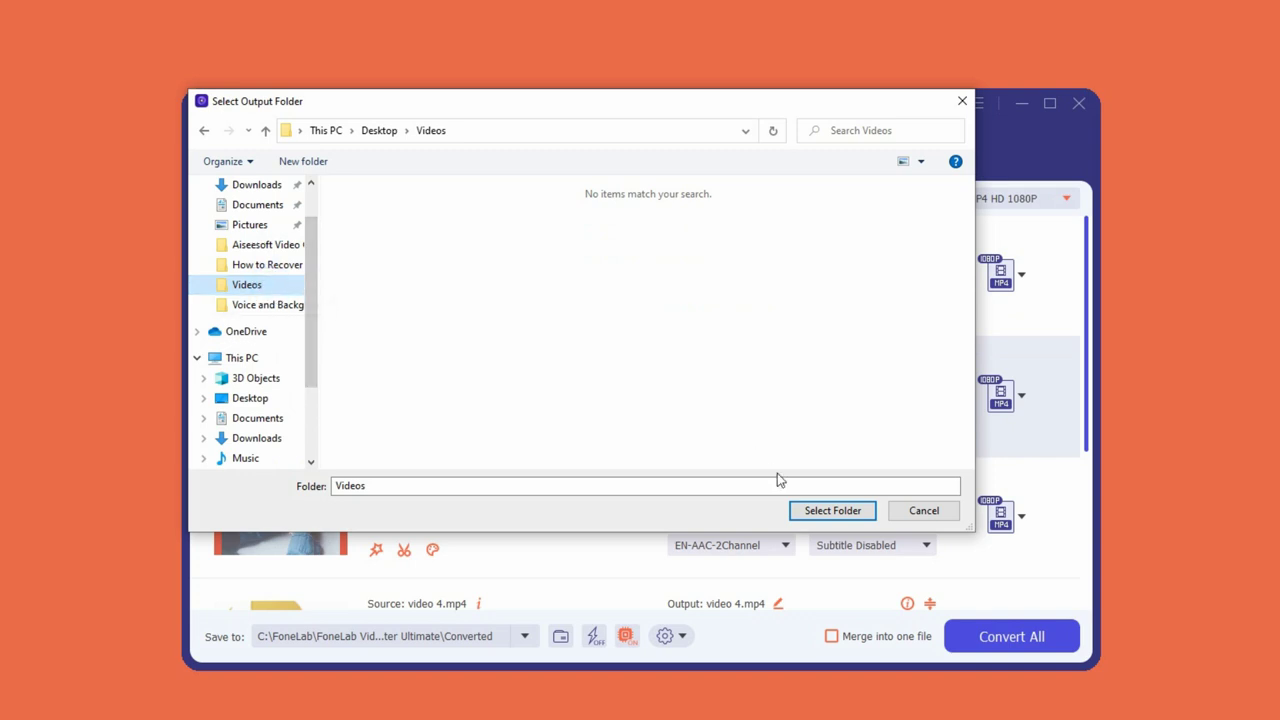
pyautogui.click(846, 512)
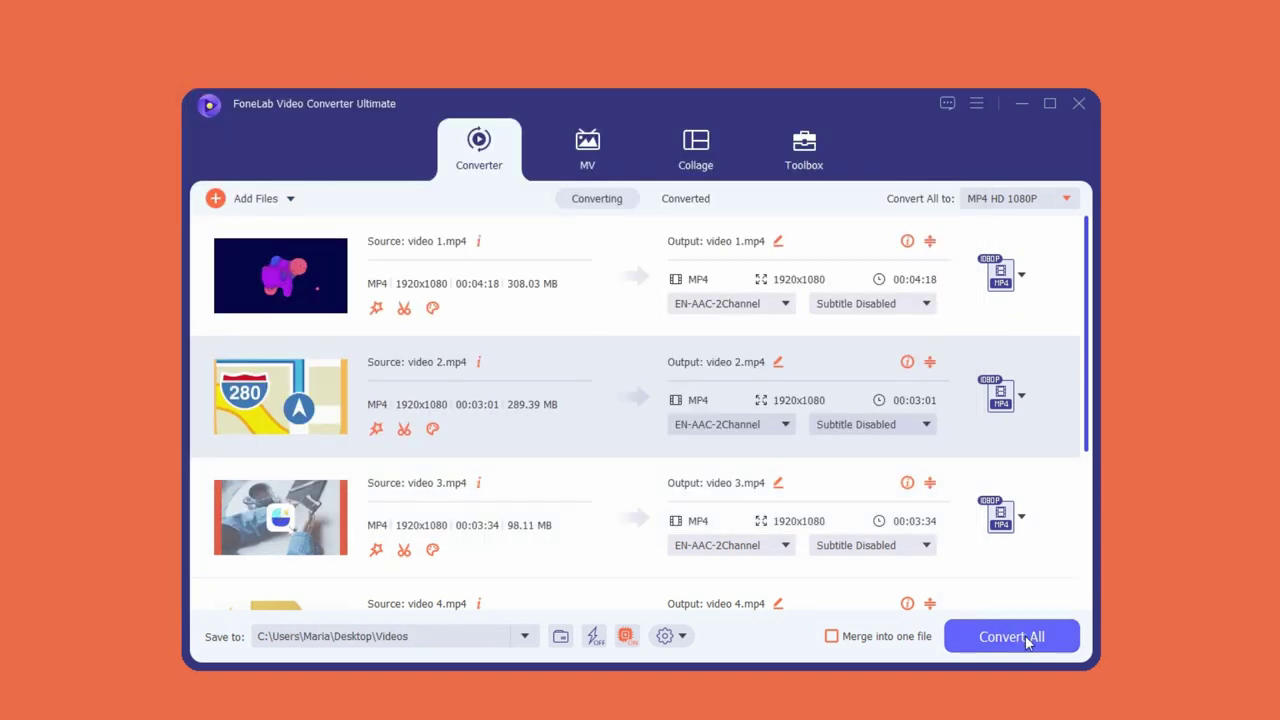